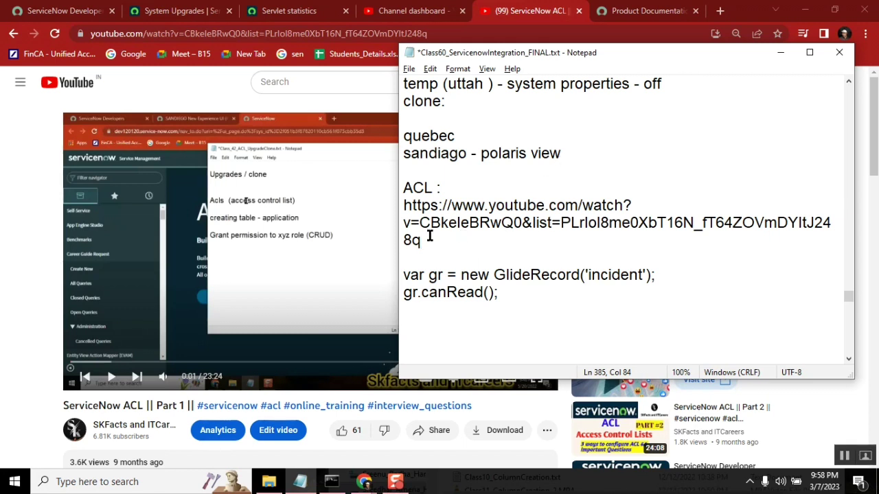
pyautogui.hotkey('alt', 'Tab')
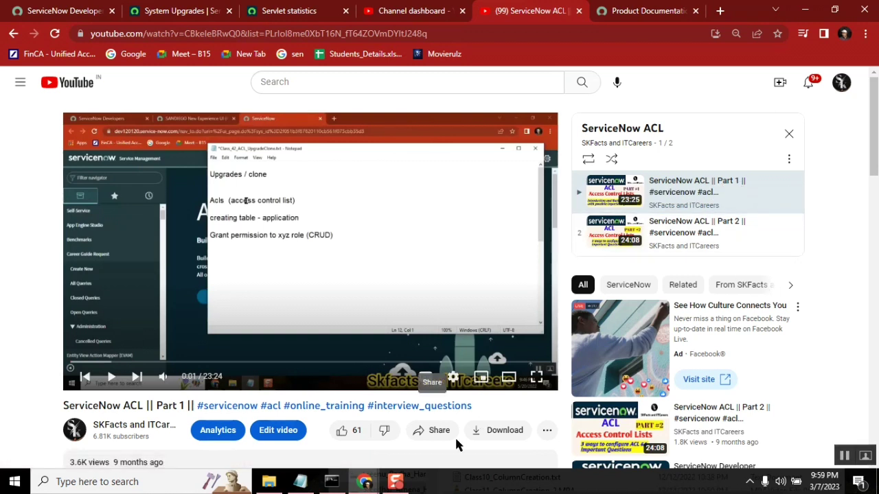
pyautogui.click(300, 481)
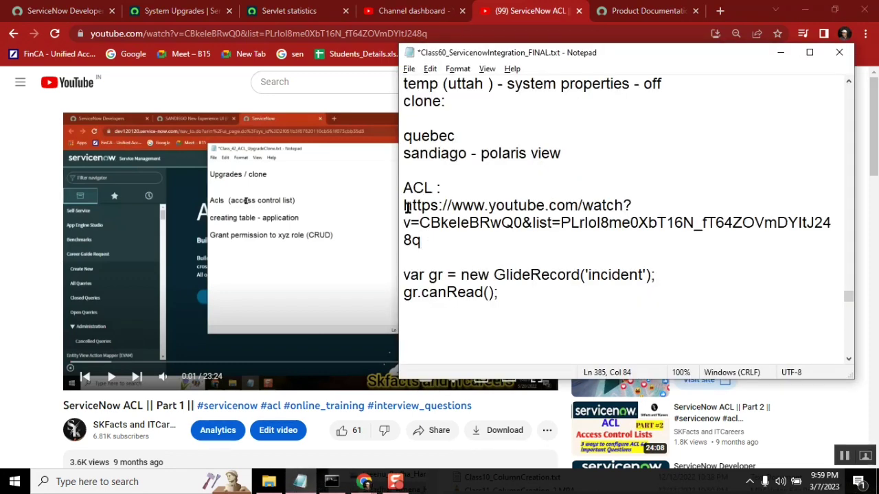
pyautogui.moveTo(404, 187); pyautogui.dragTo(438, 187)
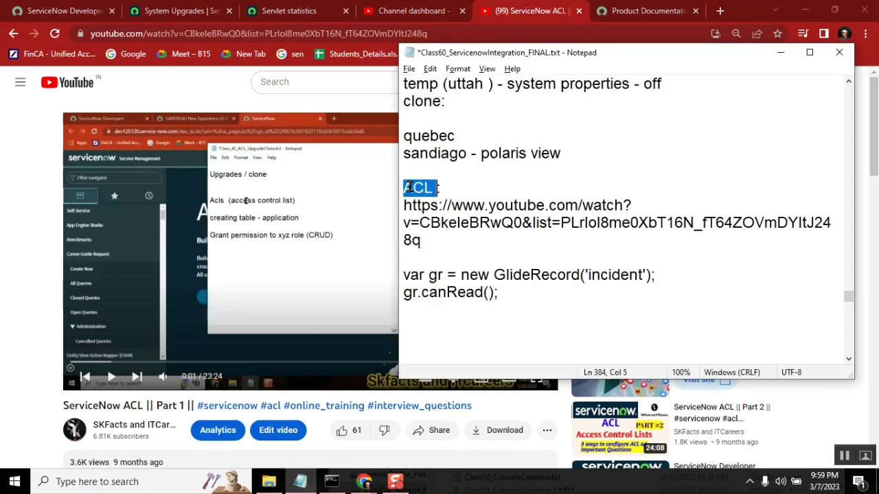
pyautogui.click(445, 189)
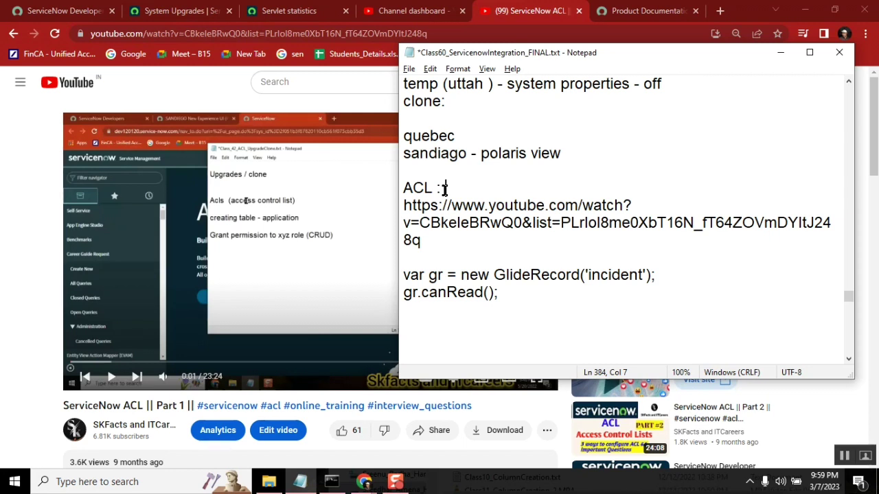
# - Find the System Security Access Control (ACL) module by filtering the navigator for "acl" and open it in a new browser tab
pyautogui.click(156, 14)
pyautogui.click(97, 123)
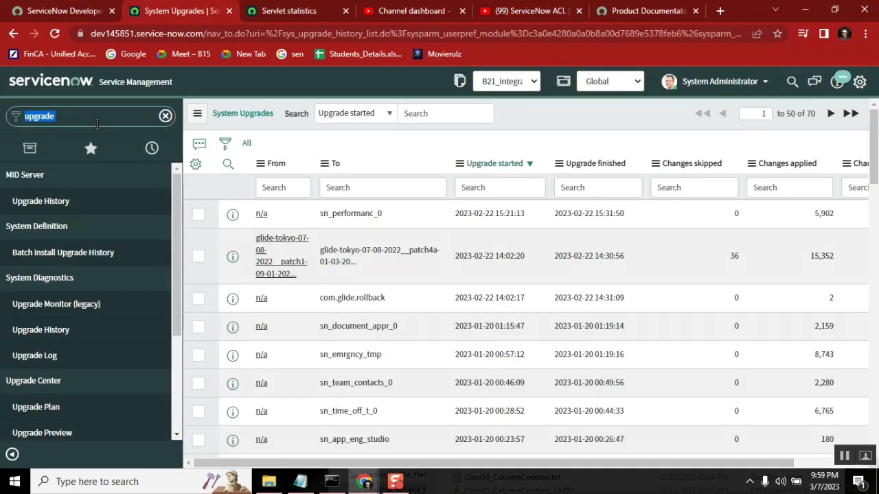
pyautogui.write('ac')
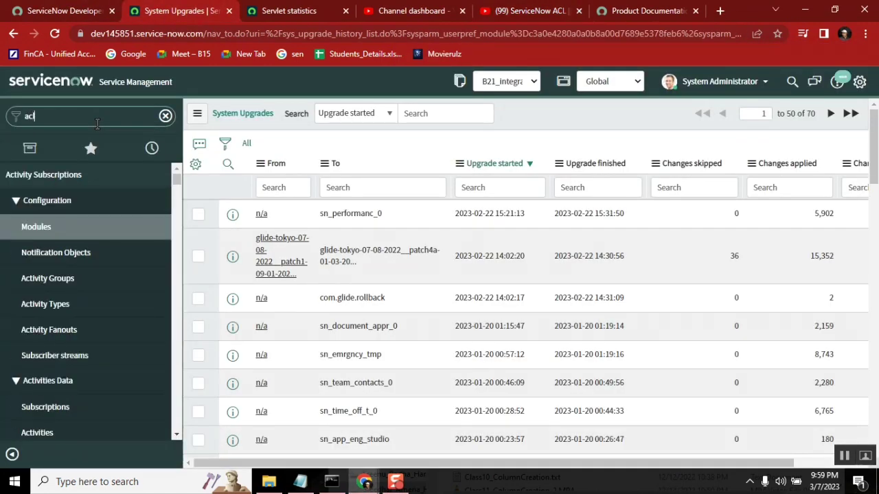
pyautogui.write('l')
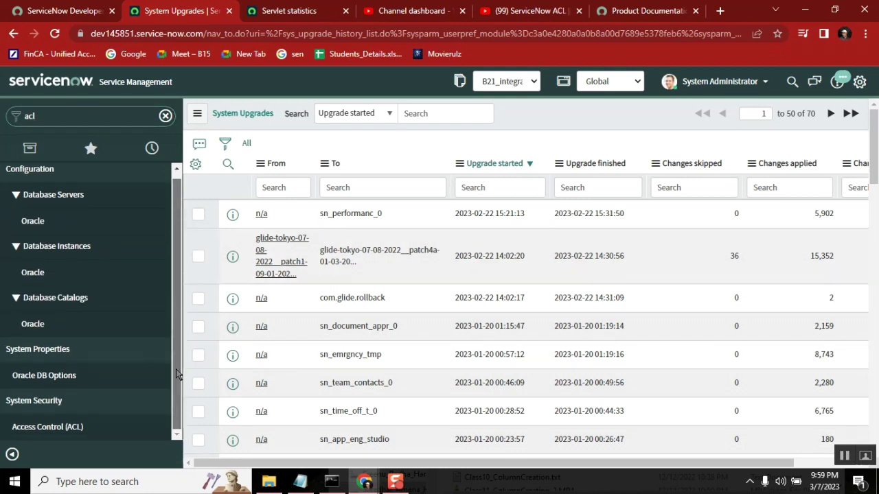
pyautogui.keyDown('ctrl'); pyautogui.click(86, 426); pyautogui.keyUp('ctrl')
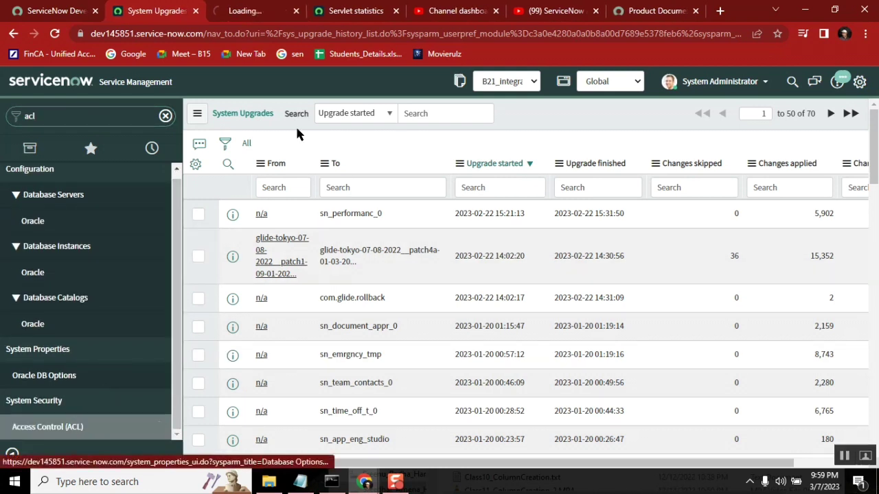
pyautogui.hotkey('ctrl', 'Tab')
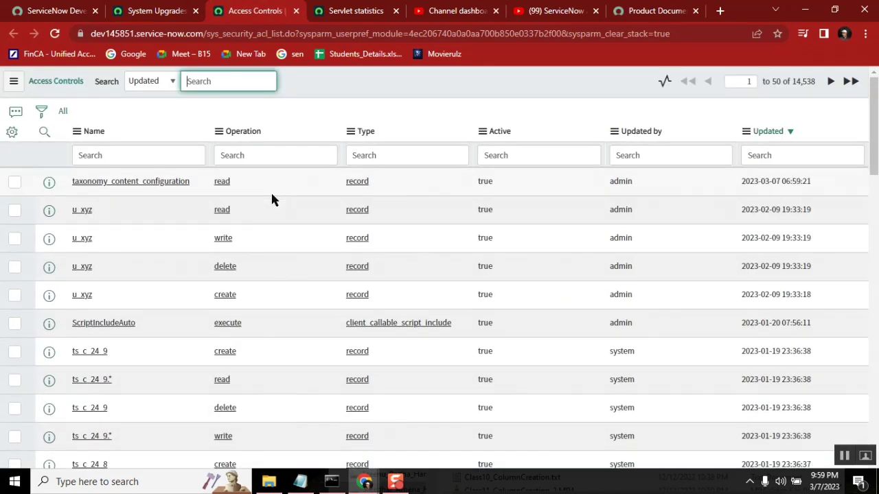
# - Filter the access controls to the delete operation and names starting with incident, and open the matching incident record
pyautogui.moveTo(272, 196); pyautogui.dragTo(217, 155)
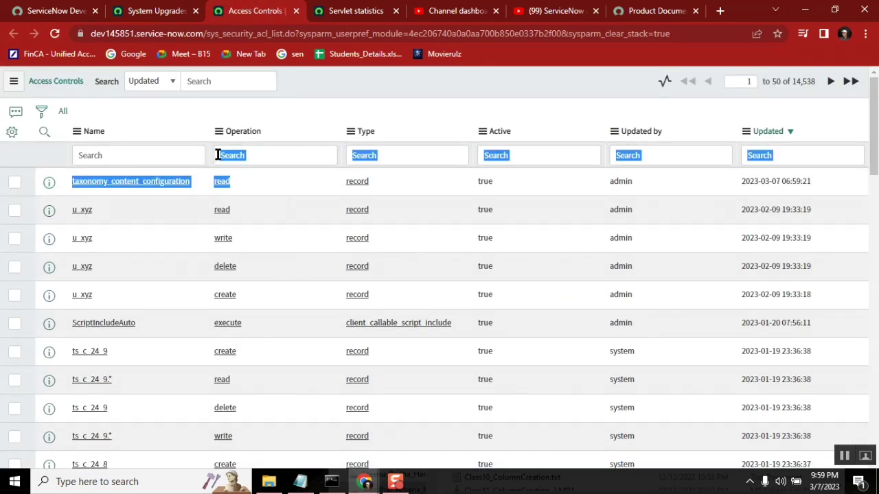
pyautogui.click(261, 153)
pyautogui.write('delete')
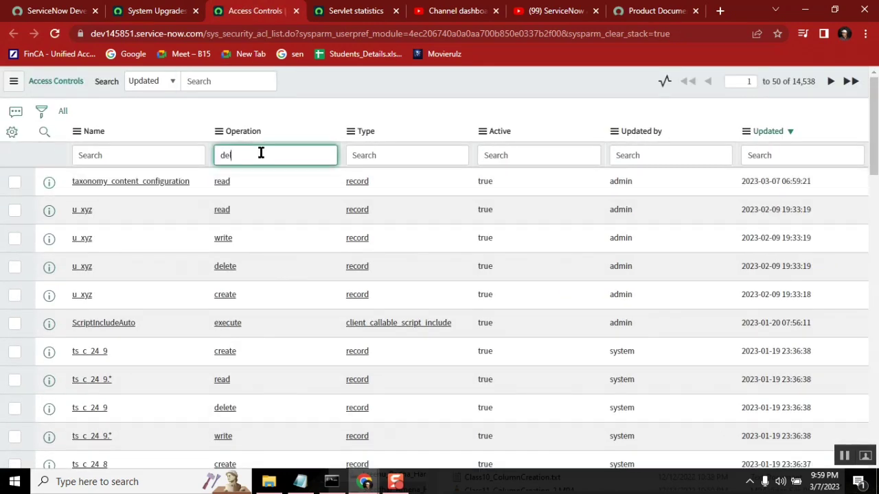
pyautogui.press('Return')
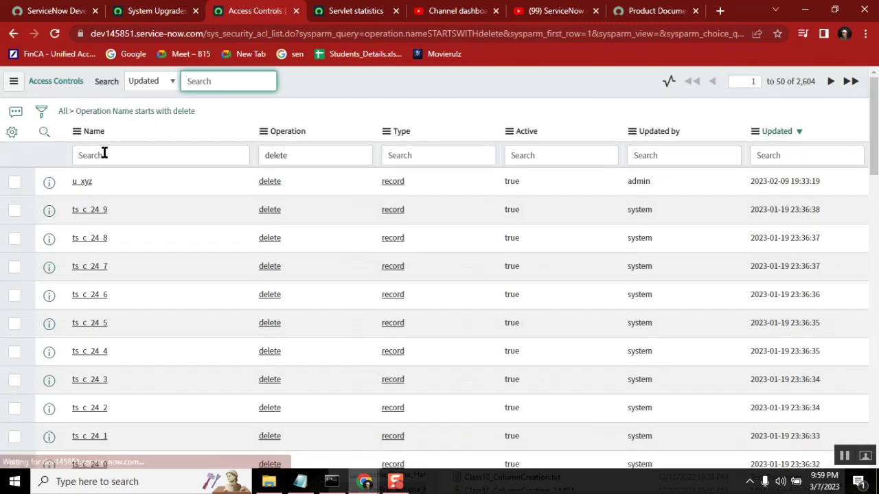
pyautogui.click(101, 155)
pyautogui.write('i')
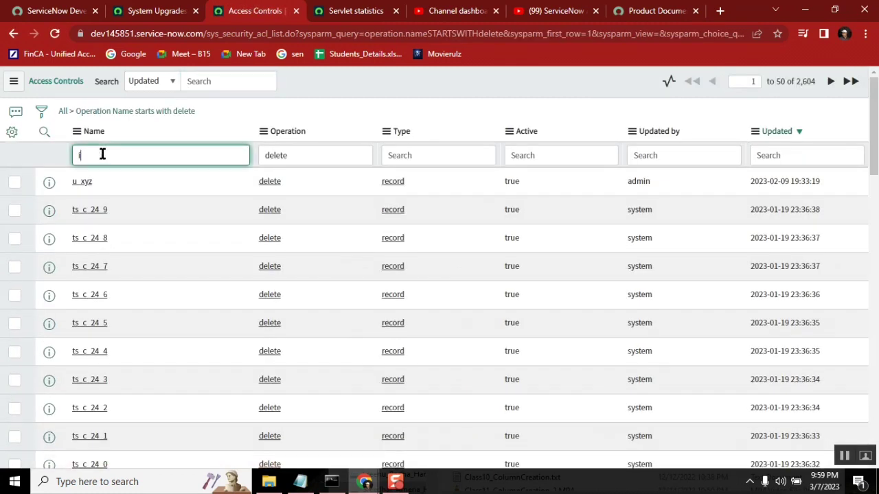
pyautogui.write('ncident')
pyautogui.press('Return')
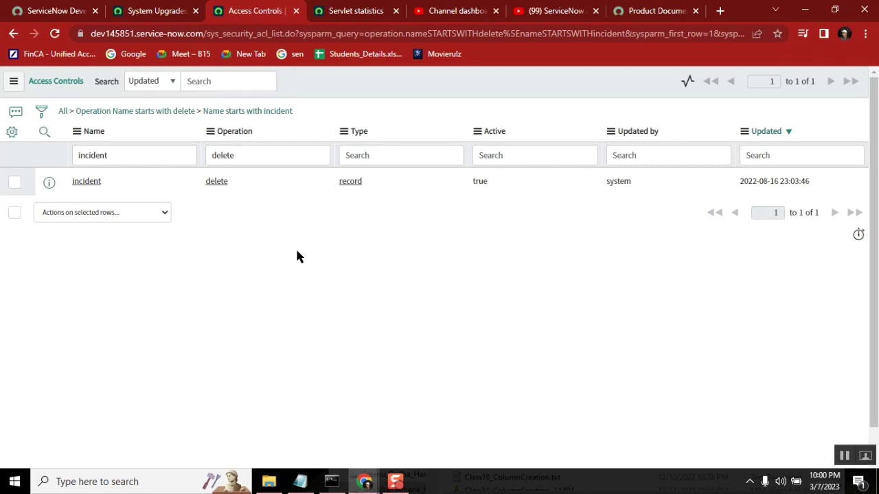
pyautogui.click(82, 184)
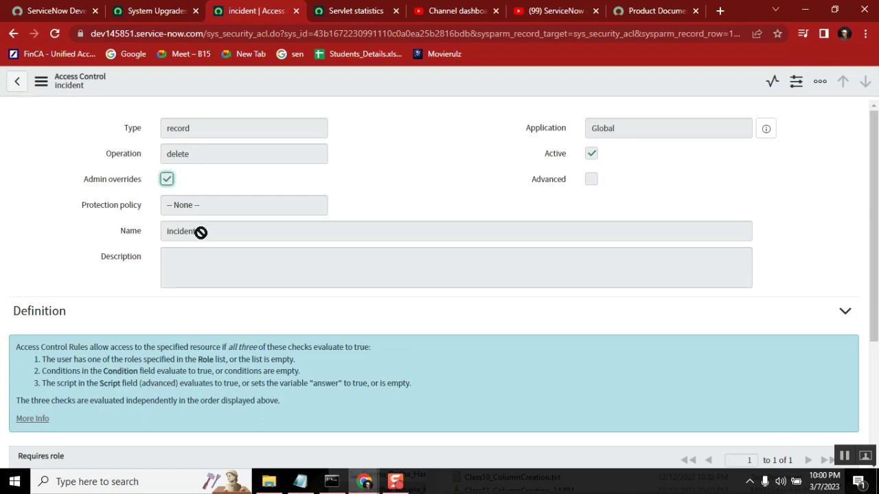
# - Examine the incident access control's name, operation, Admin overrides setting, required role and condition
pyautogui.moveTo(198, 231); pyautogui.dragTo(153, 232)
pyautogui.moveTo(194, 153); pyautogui.dragTo(144, 151)
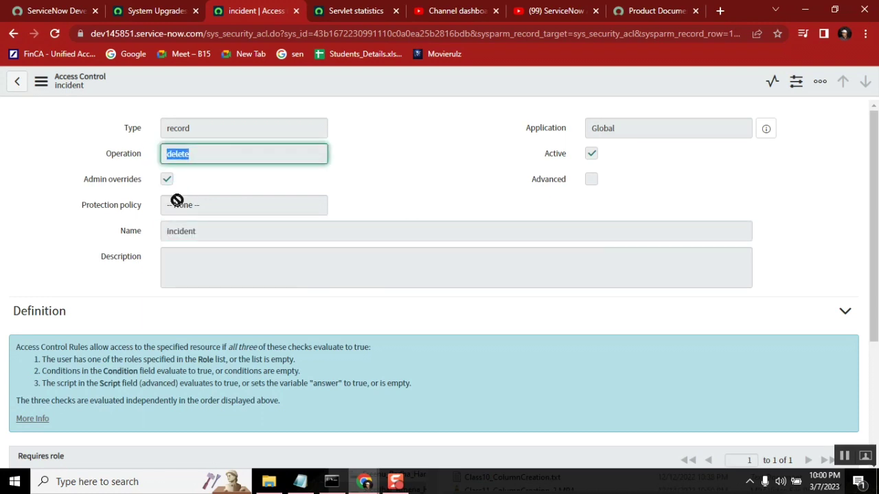
pyautogui.moveTo(83, 180); pyautogui.dragTo(142, 179)
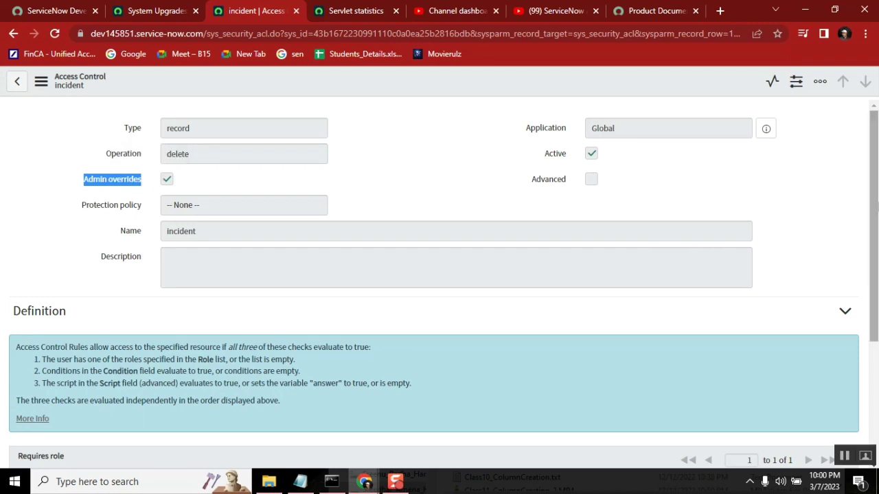
pyautogui.scroll(-2, 875, 182)
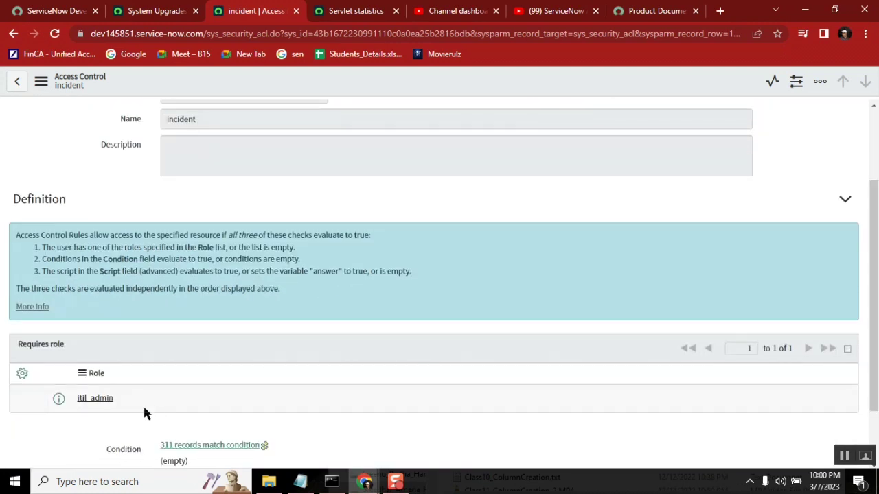
pyautogui.moveTo(134, 403); pyautogui.dragTo(71, 404)
pyautogui.moveTo(874, 261); pyautogui.dragTo(876, 285)
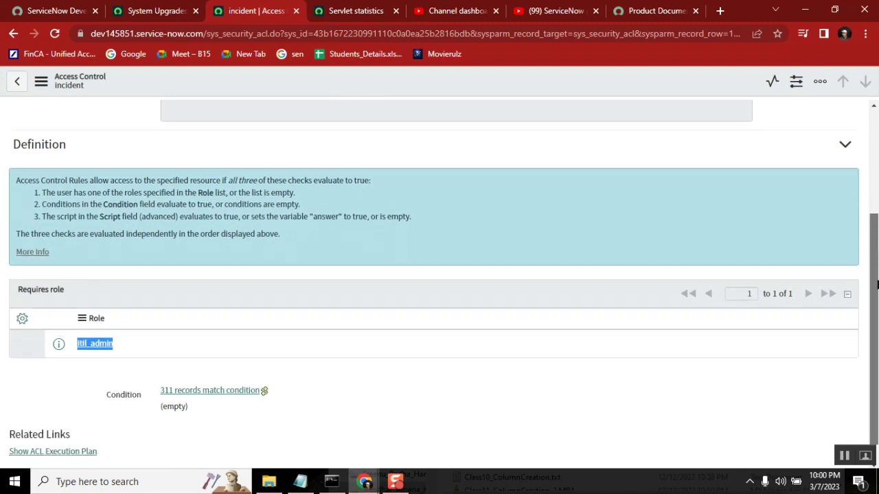
pyautogui.scroll(-1, 876, 287)
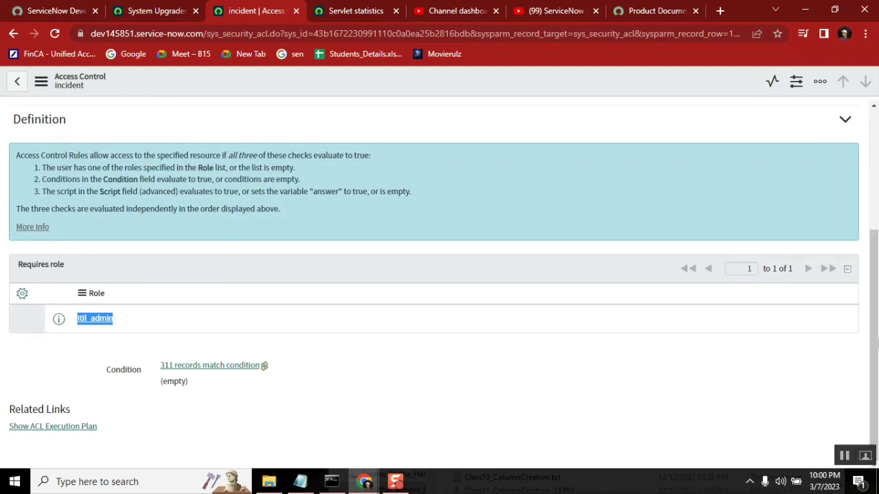
# - Review the Advanced option, the three access rule checks in the definition, and the operation of the incident access control
pyautogui.scroll(3, 872, 275)
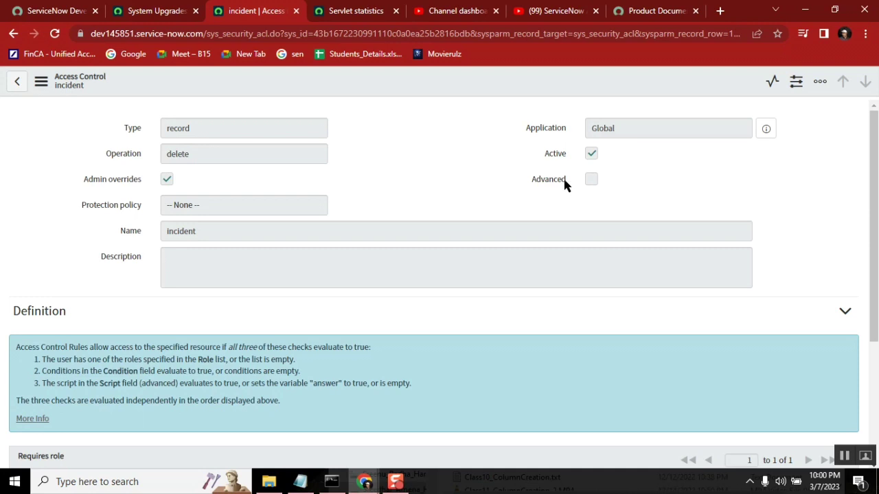
pyautogui.moveTo(564, 184); pyautogui.dragTo(530, 183)
pyautogui.moveTo(43, 360); pyautogui.dragTo(441, 396)
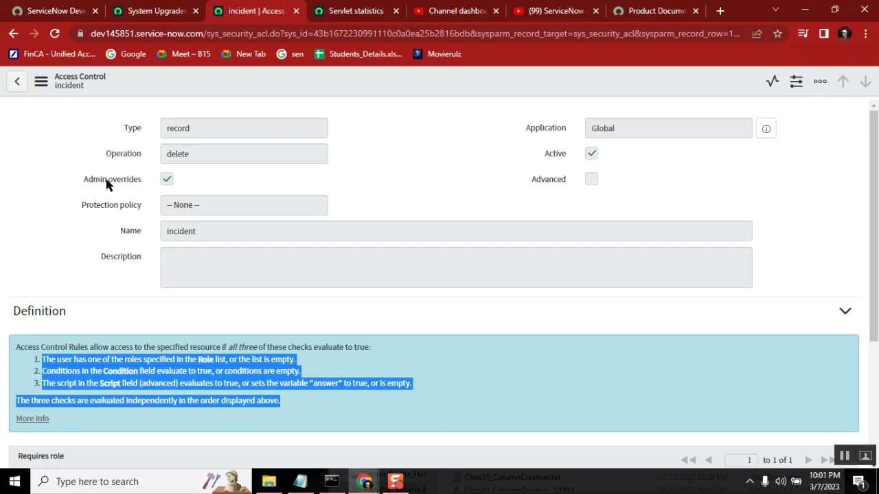
pyautogui.moveTo(106, 181)
pyautogui.click(412, 192)
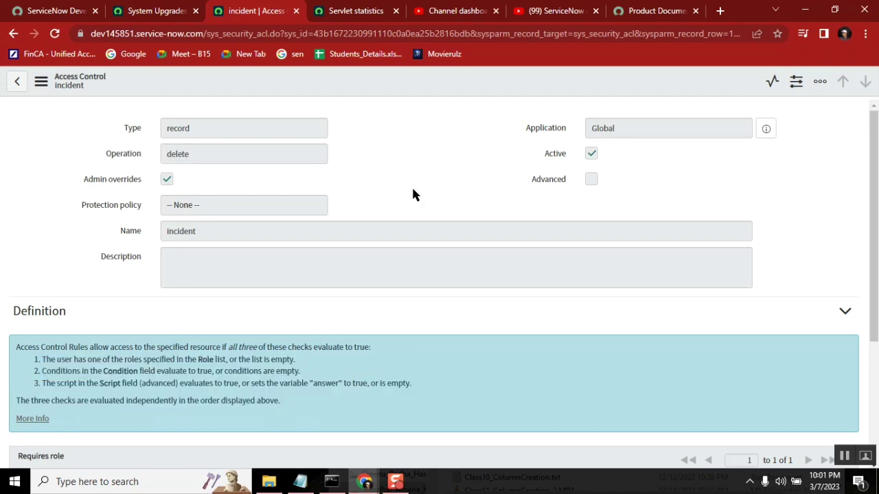
pyautogui.scroll(-2, 412, 192)
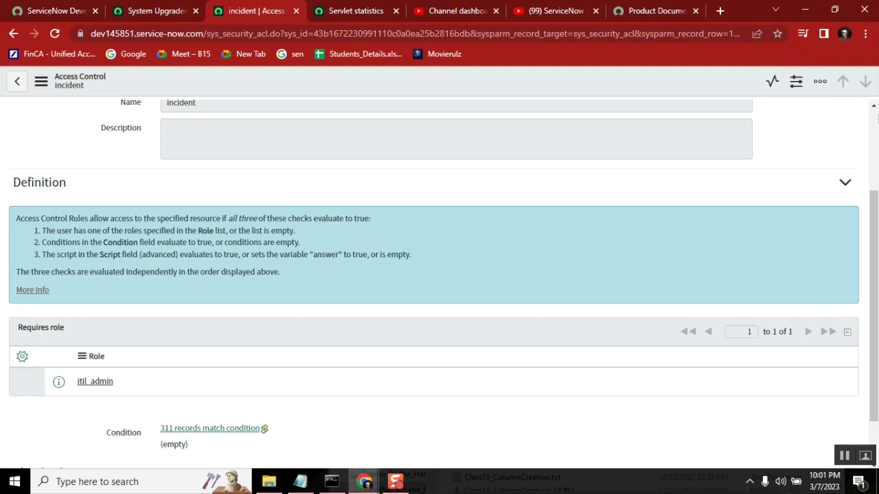
pyautogui.scroll(2, 488, 195)
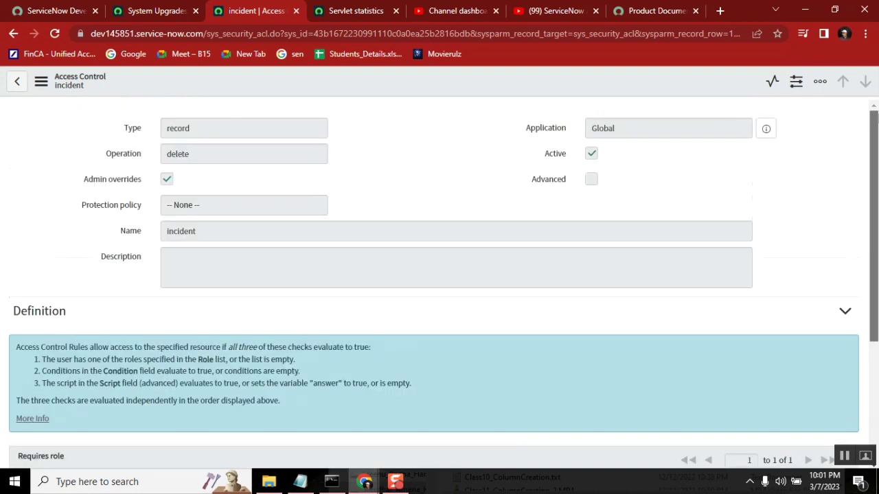
pyautogui.doubleClick(187, 151)
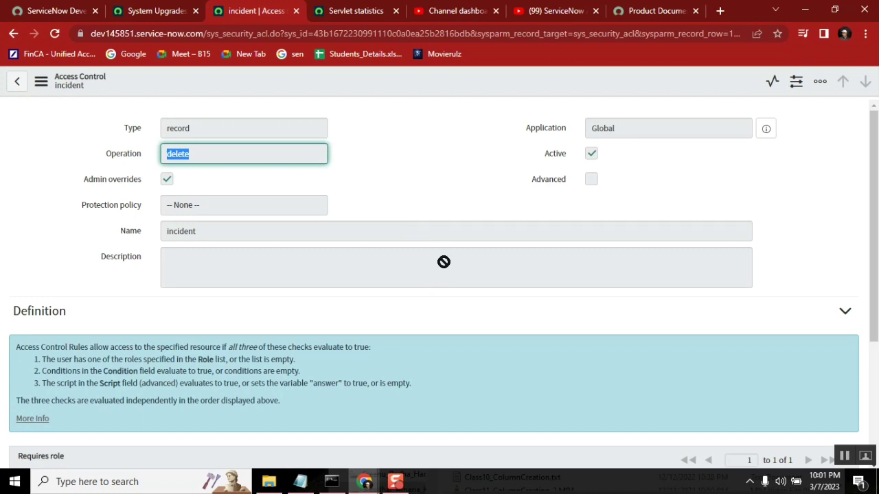
pyautogui.click(555, 12)
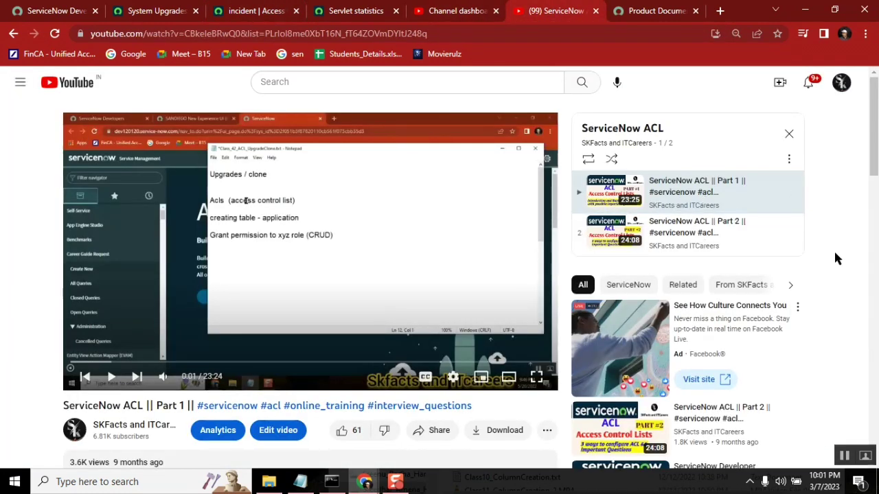
pyautogui.click(353, 11)
pyautogui.click(253, 11)
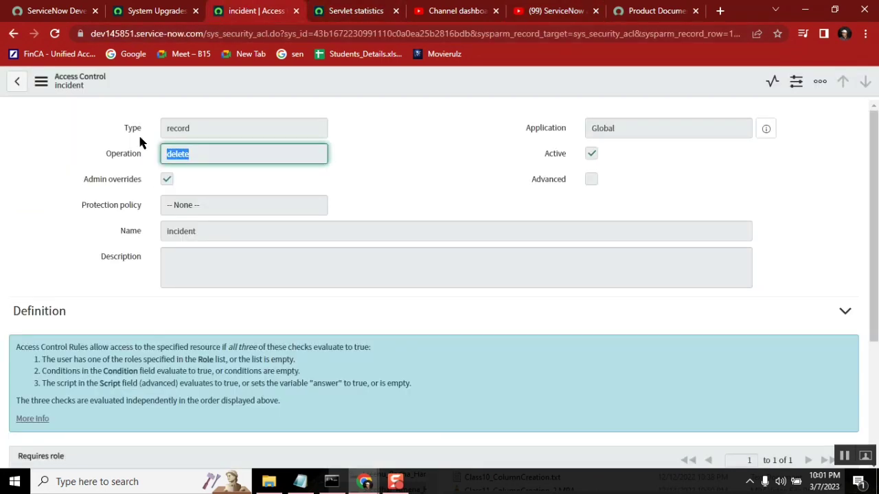
# - Elevate the administrator session to the security_admin role from the System Upgrades page
pyautogui.click(147, 11)
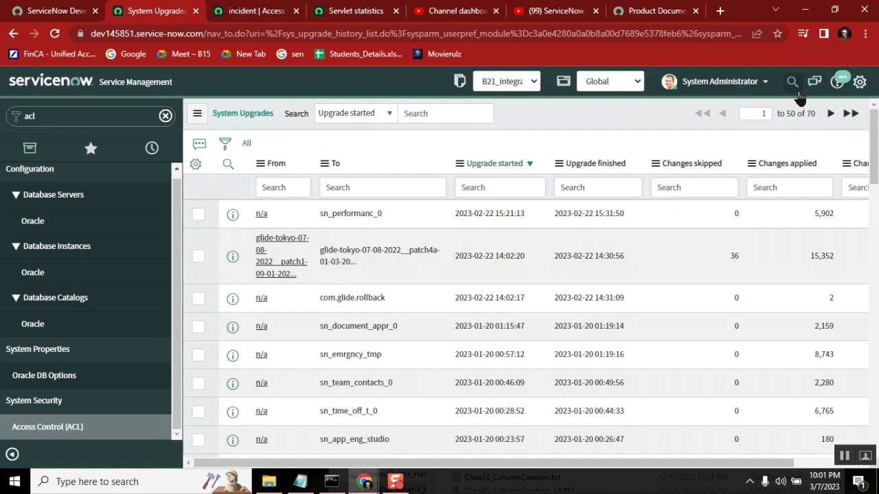
pyautogui.click(736, 89)
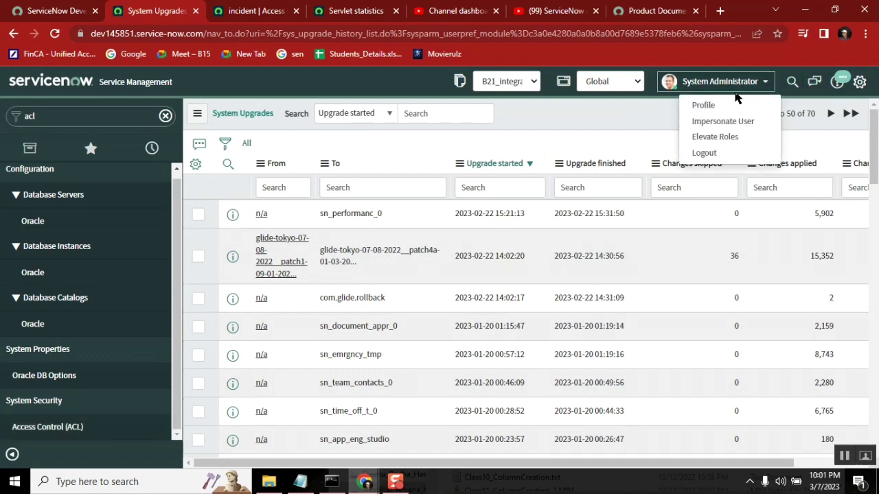
pyautogui.click(714, 137)
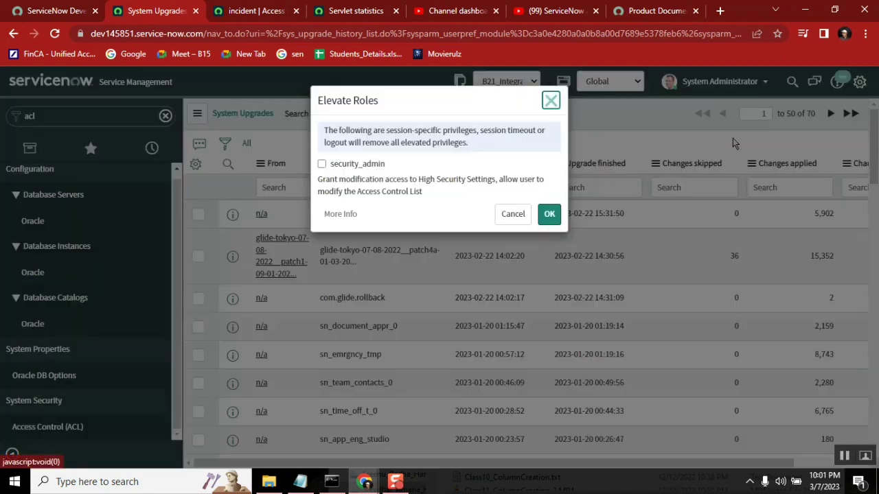
pyautogui.click(336, 167)
pyautogui.click(549, 214)
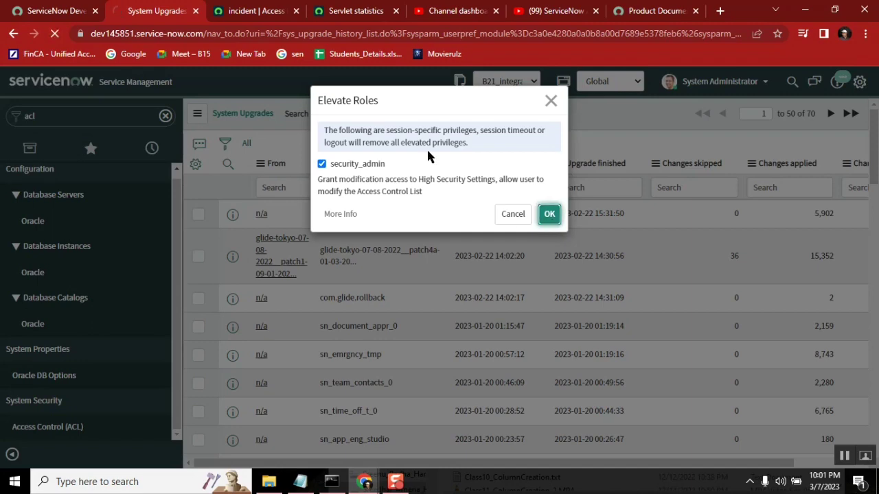
# - Reload the incident access control record for editing, close the Servlet statistics page, and view the role and condition sections
pyautogui.click(254, 10)
pyautogui.click(58, 34)
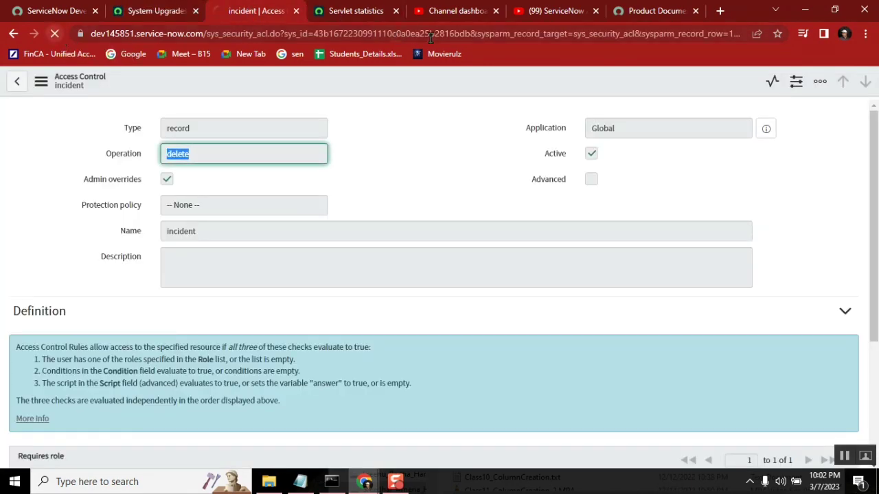
pyautogui.click(395, 10)
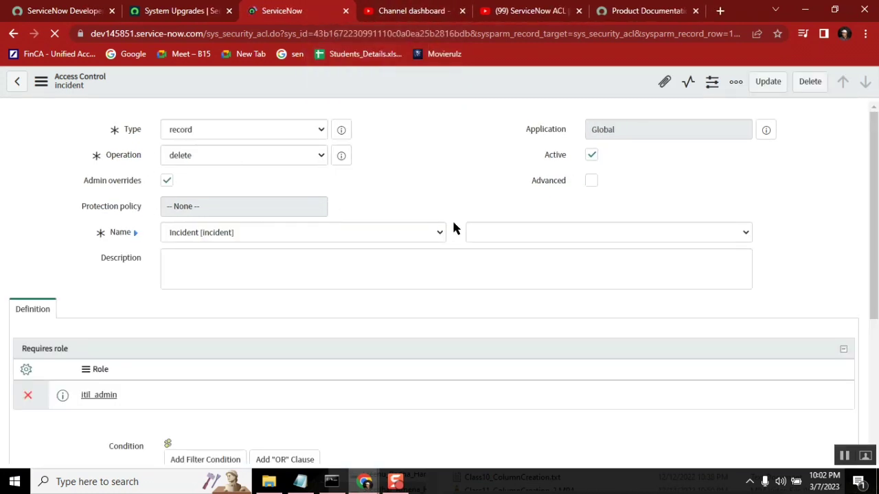
pyautogui.moveTo(873, 152); pyautogui.dragTo(874, 294)
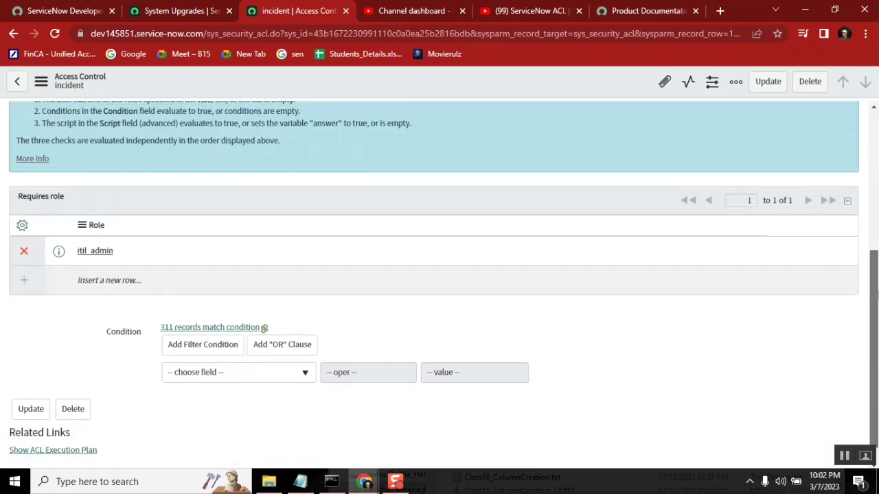
# - Review the role and condition sections, then enable the Advanced option on the incident access control to expose its Script field
pyautogui.doubleClick(114, 334)
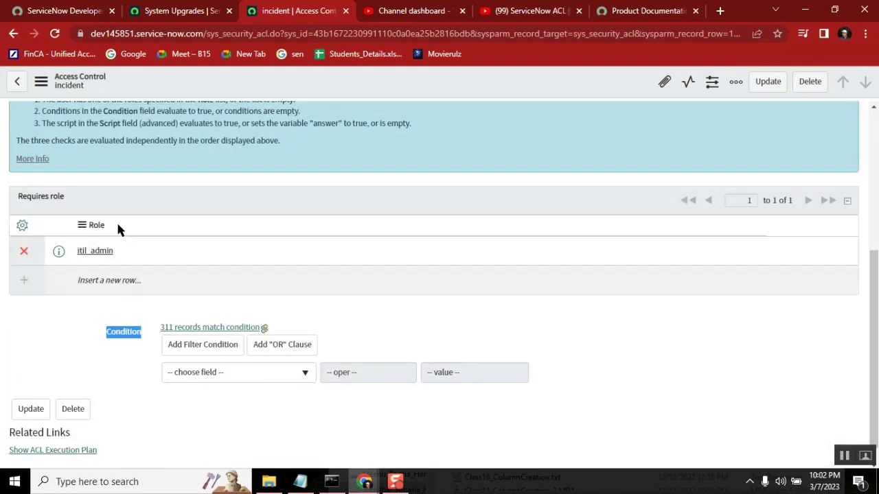
pyautogui.moveTo(117, 230); pyautogui.dragTo(81, 230)
pyautogui.scroll(3, 604, 197)
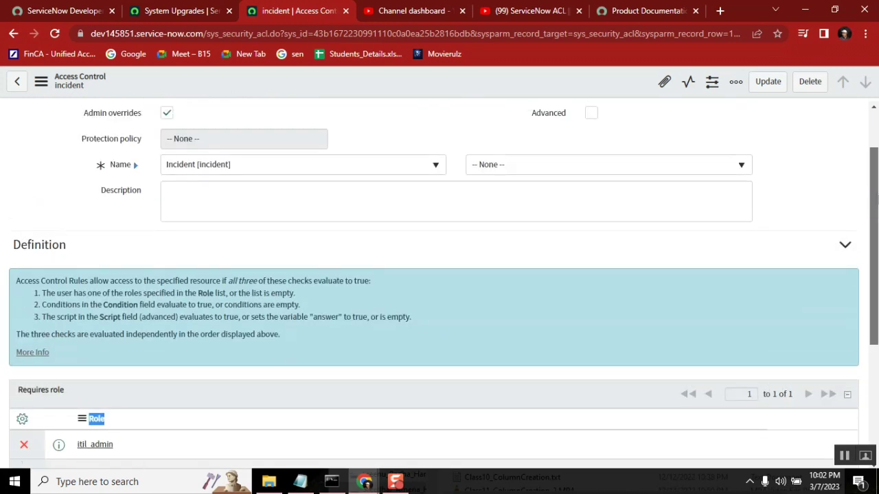
pyautogui.click(591, 113)
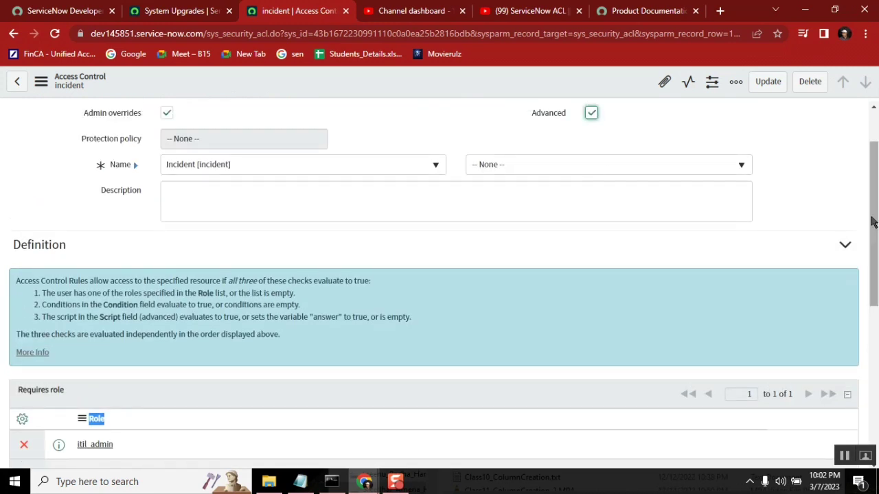
pyautogui.scroll(-5, 876, 187)
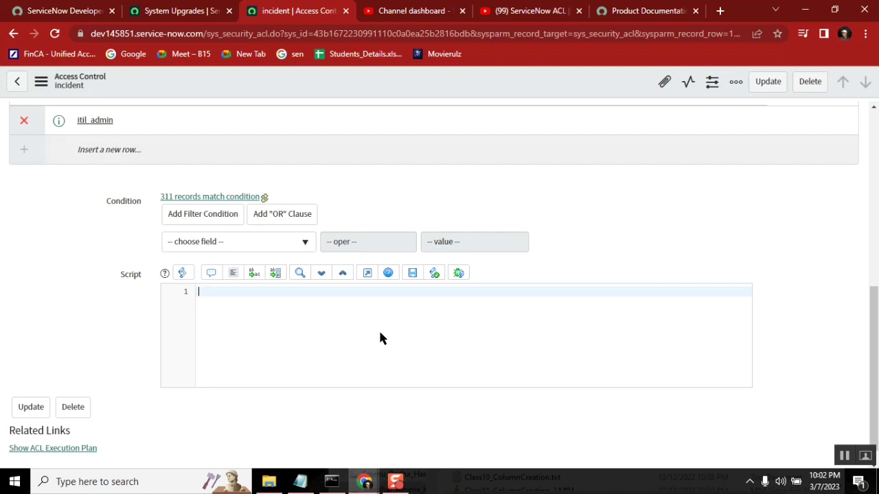
# - Switch to the Notepad notes and add several blank lines below the gr.canRead(); line
pyautogui.click(300, 482)
pyautogui.click(425, 325)
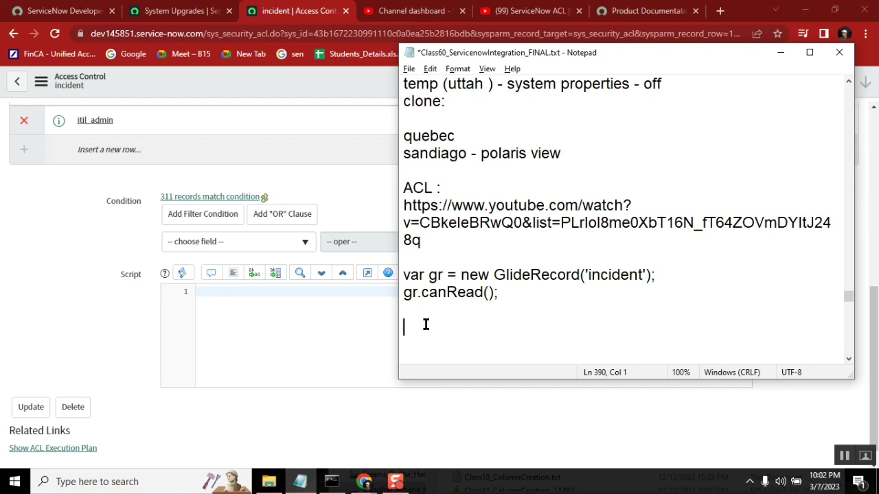
pyautogui.press('Return')
pyautogui.press('Return')
pyautogui.press('Return')
pyautogui.press('Return')
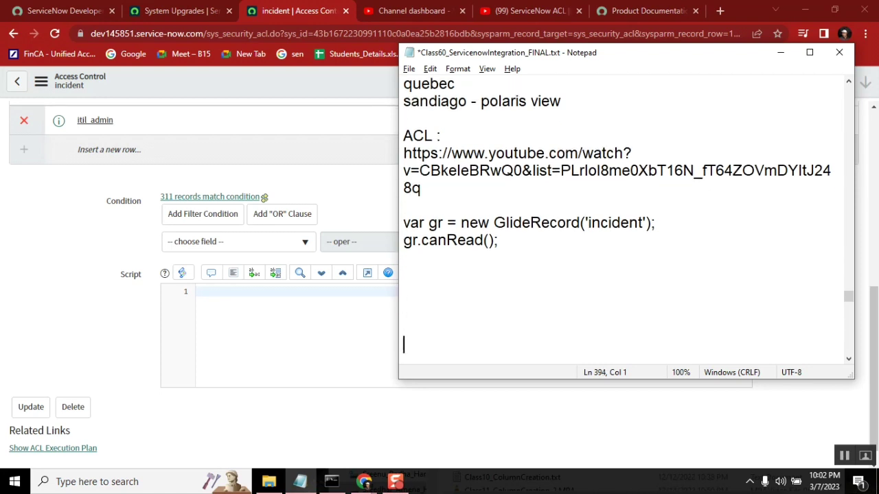
pyautogui.press('Return')
pyautogui.press('Return')
pyautogui.press('Return')
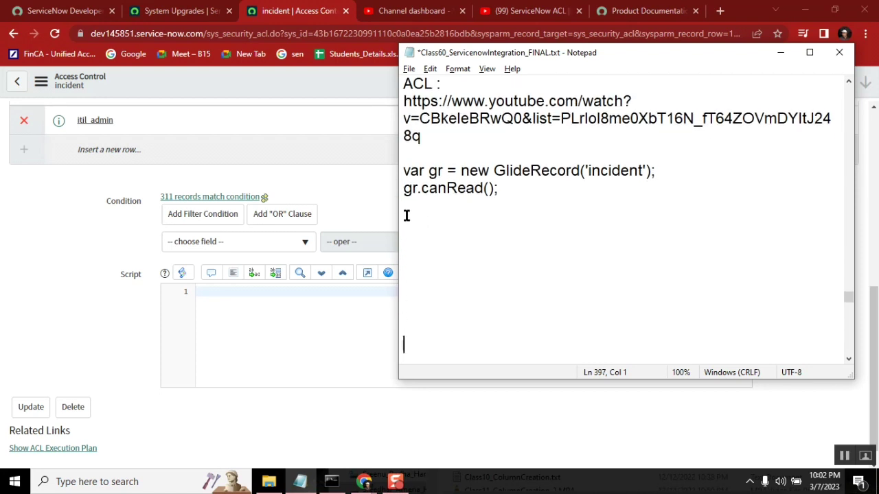
# - Add a ">" line below the GlideRecord snippet, followed by the line "leave request table (CRUD)"
pyautogui.click(409, 239)
pyautogui.write('>')
pyautogui.press('Return')
pyautogui.write('leave requ')
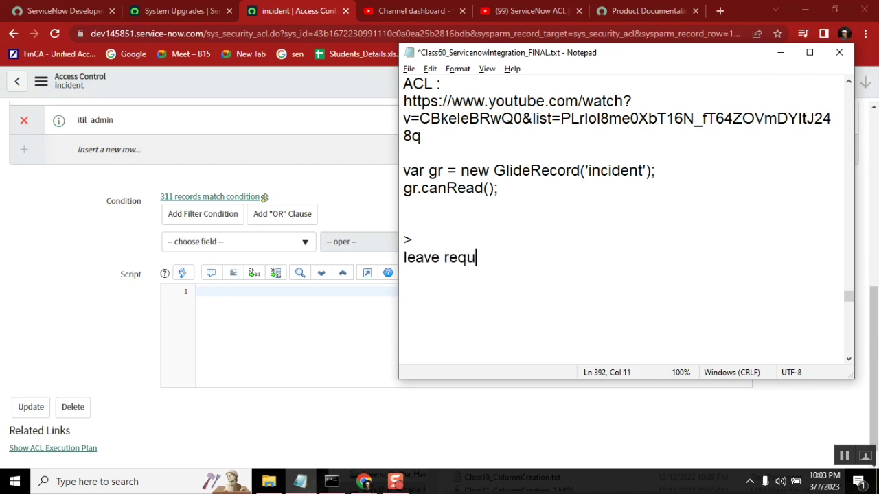
pyautogui.press('BackSpace')
pyautogui.write('eu')
pyautogui.press('BackSpace')
pyautogui.press('BackSpace')
pyautogui.write('uest tab')
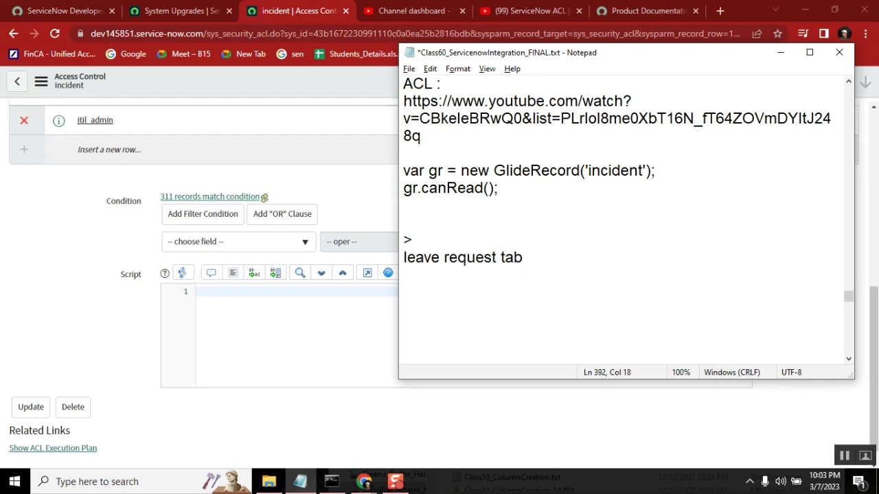
pyautogui.write('le')
pyautogui.press('Return')
pyautogui.press('BackSpace')
pyautogui.press('BackSpace')
pyautogui.press('BackSpace')
pyautogui.write('e (CRUD)')
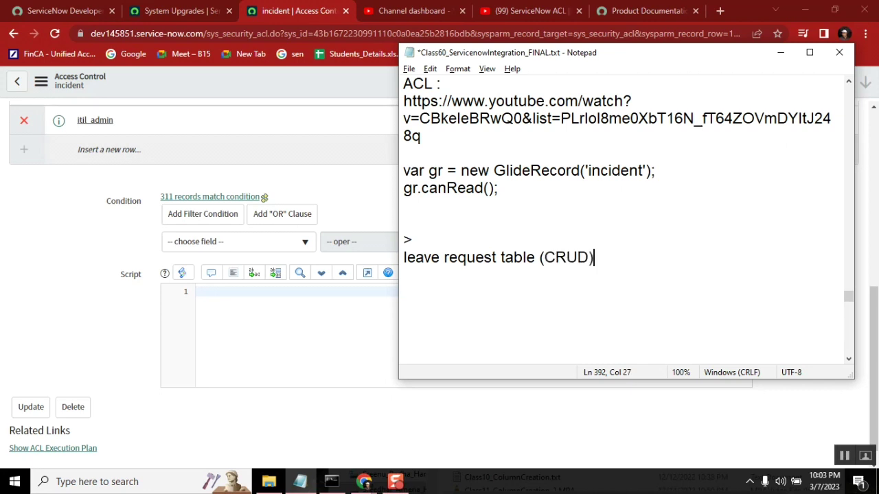
# - Add the lines "D -" and "ACL" below the leave request table line in the notes
pyautogui.press('Left')
pyautogui.press('Left')
pyautogui.press('Left')
pyautogui.press('Left')
pyautogui.hotkey('shift', 'Left')
pyautogui.press('Right')
pyautogui.press('Right')
pyautogui.press('Right')
pyautogui.hotkey('shift', 'Right')
pyautogui.press('Right')
pyautogui.press('Right')
pyautogui.press('Return')
pyautogui.write('D -')
pyautogui.press('Return')
pyautogui.write('ACL')
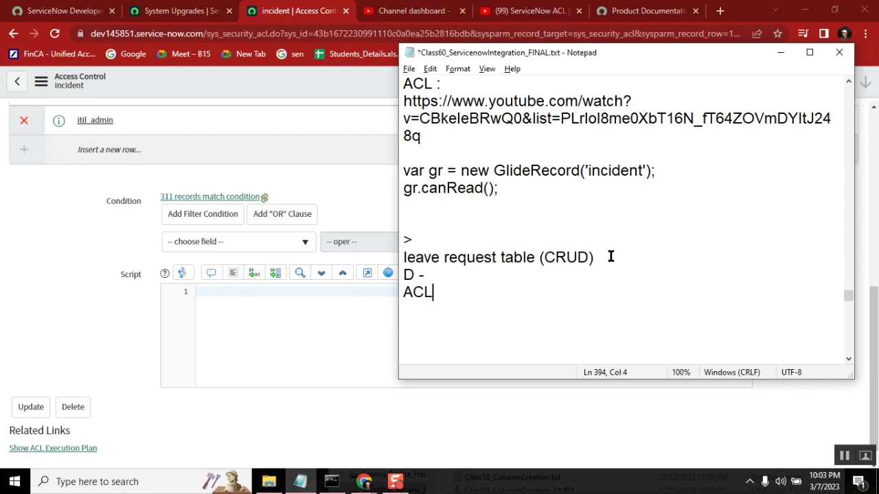
# - Switch back to ServiceNow and review the access control's three rule checks, required role, condition and script sections
pyautogui.click(86, 262)
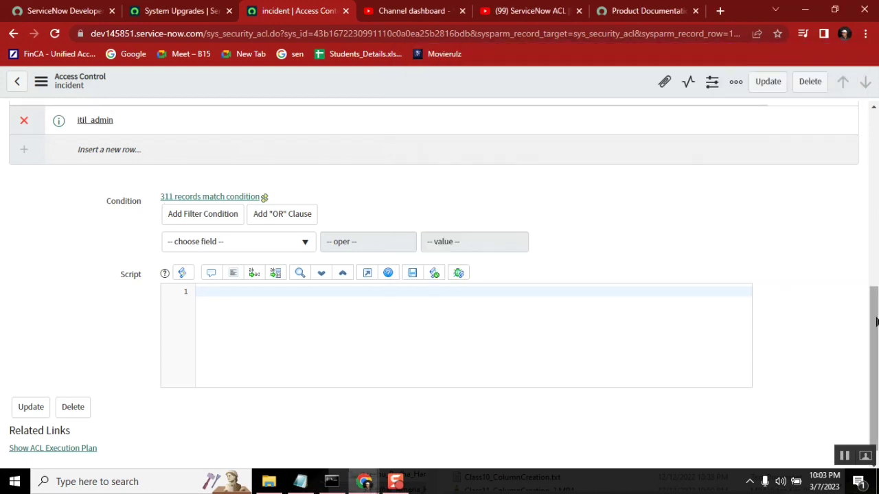
pyautogui.scroll(10, 873, 274)
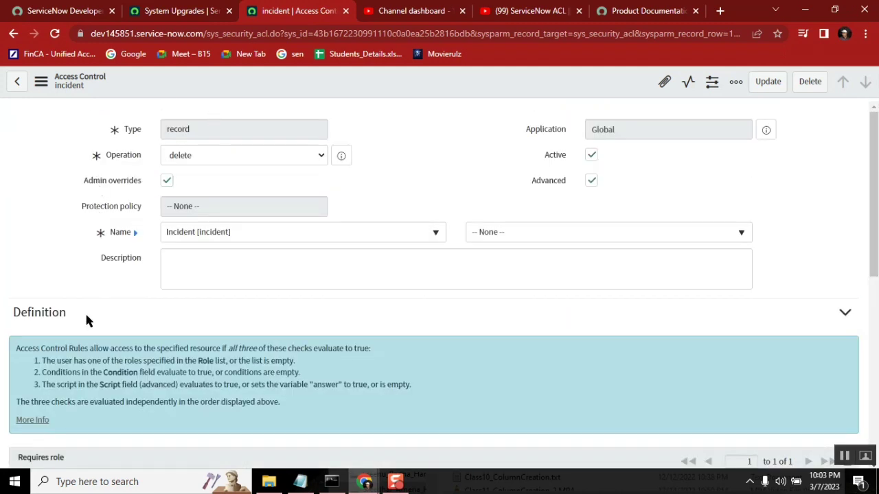
pyautogui.scroll(-2, 521, 329)
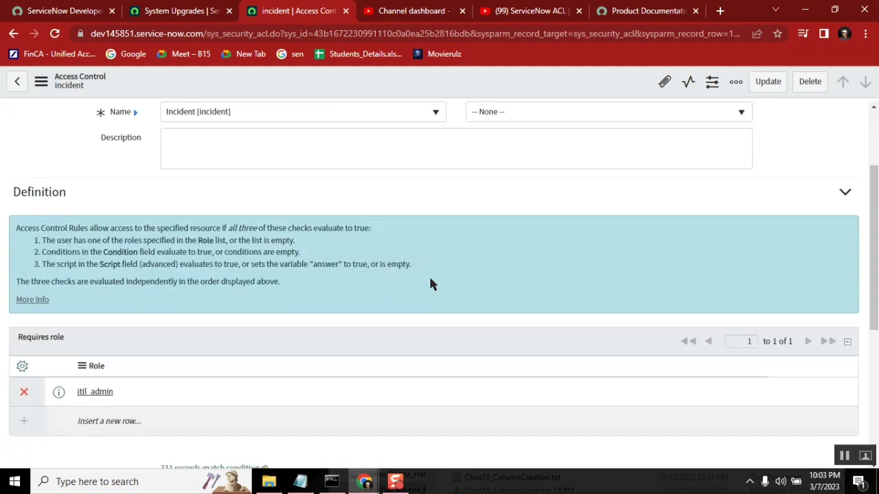
pyautogui.moveTo(434, 265); pyautogui.dragTo(41, 230)
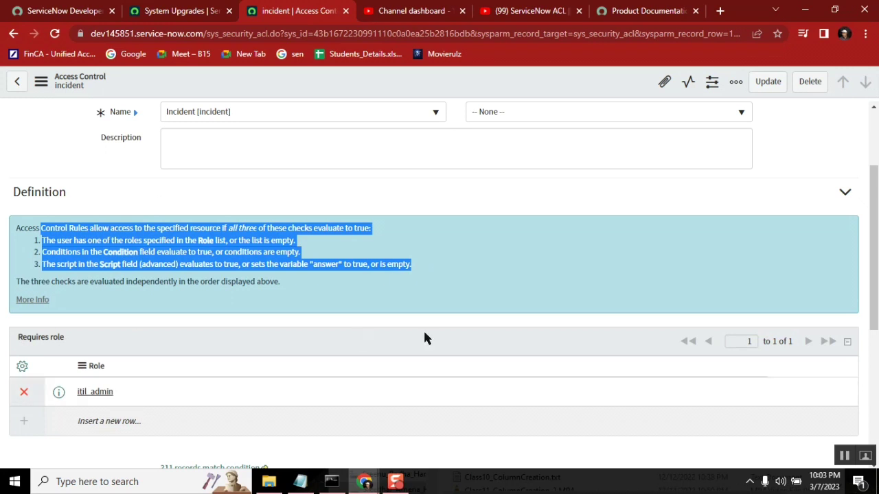
pyautogui.scroll(-3, 439, 275)
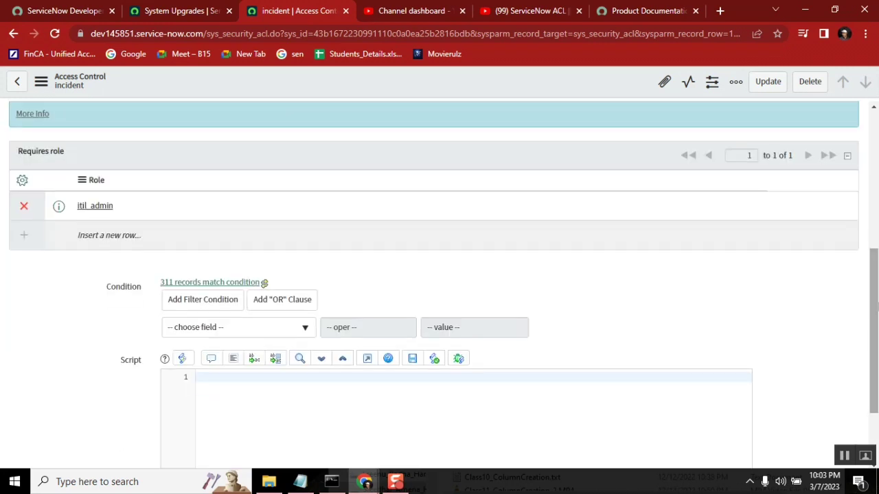
pyautogui.scroll(-2, 596, 353)
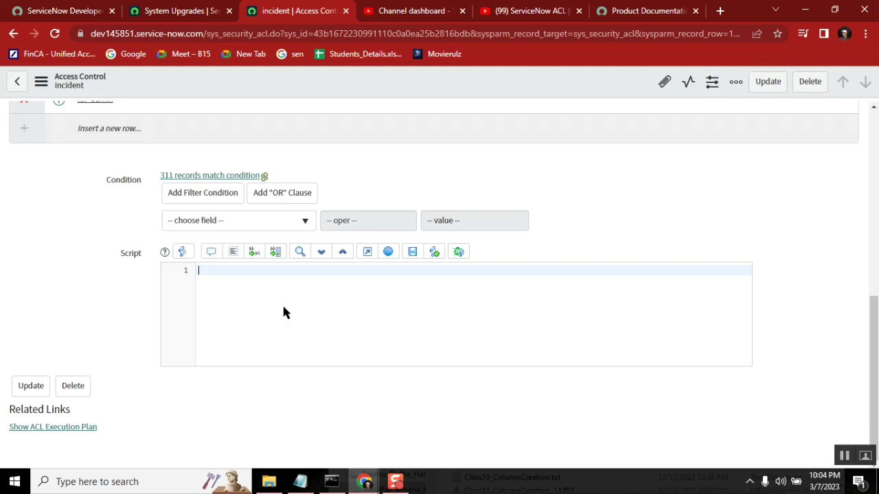
# - Return to the Notepad notes and extend the ACL line to read "ACL - delete record."
pyautogui.click(300, 481)
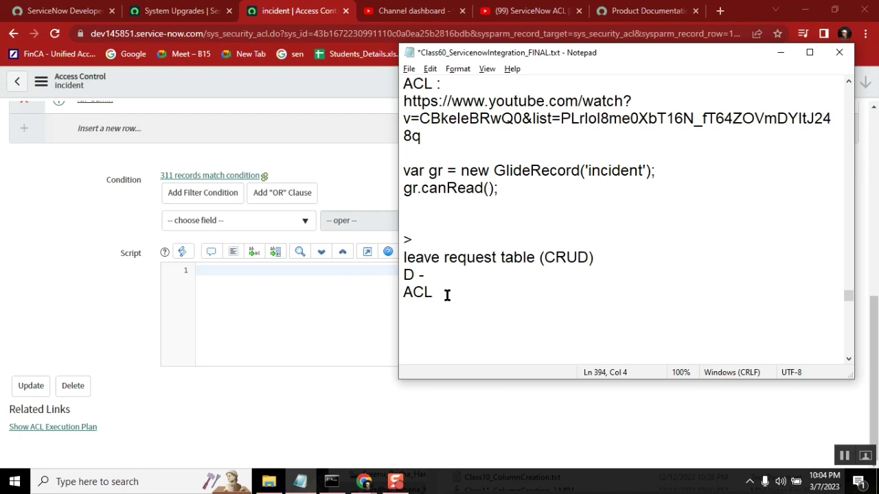
pyautogui.write('-')
pyautogui.write('delete record.')
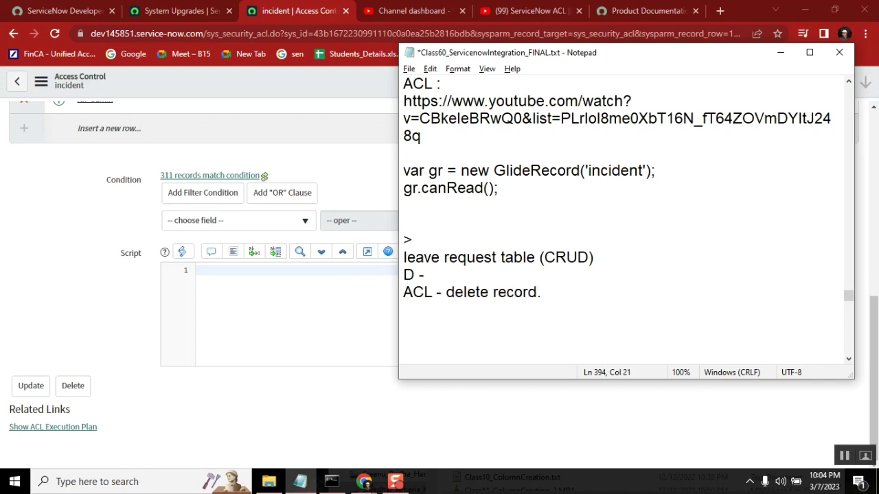
pyautogui.hotkey('shift', 'Home')
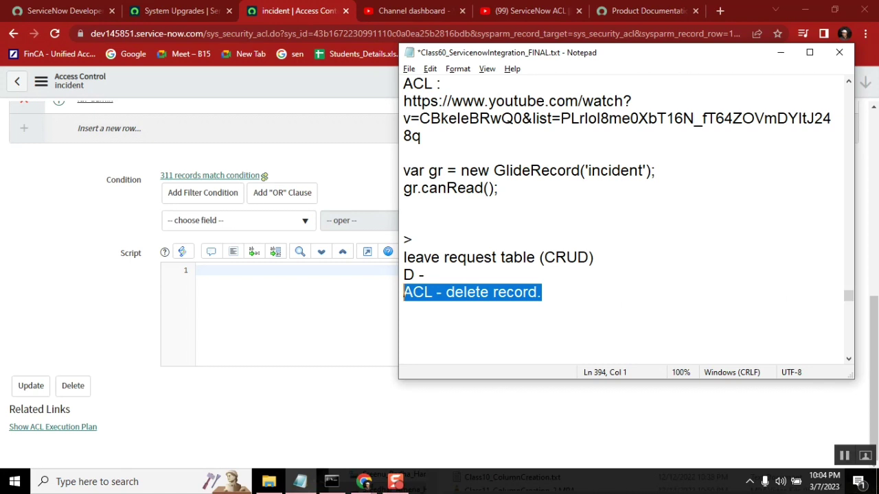
pyautogui.click(560, 288)
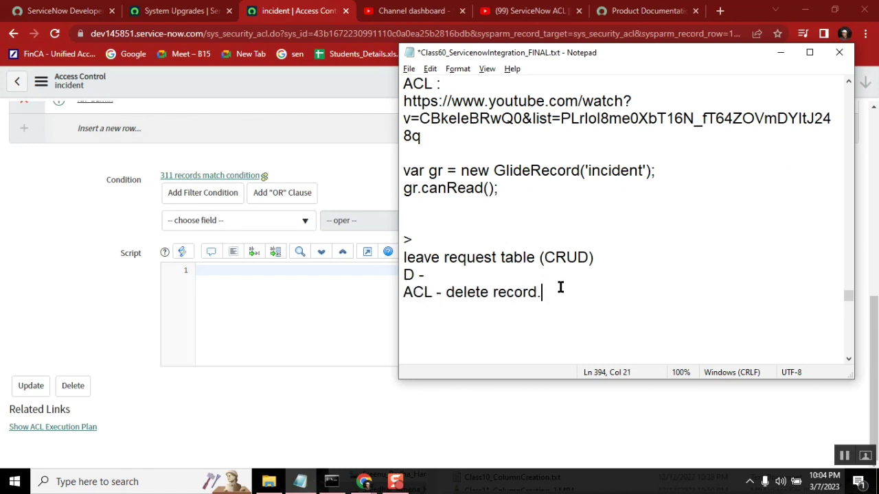
# - Add the line "Option : true or false" to the notes, one blank line below the ACL line
pyautogui.press('Return')
pyautogui.press('Return')
pyautogui.write('Option ')
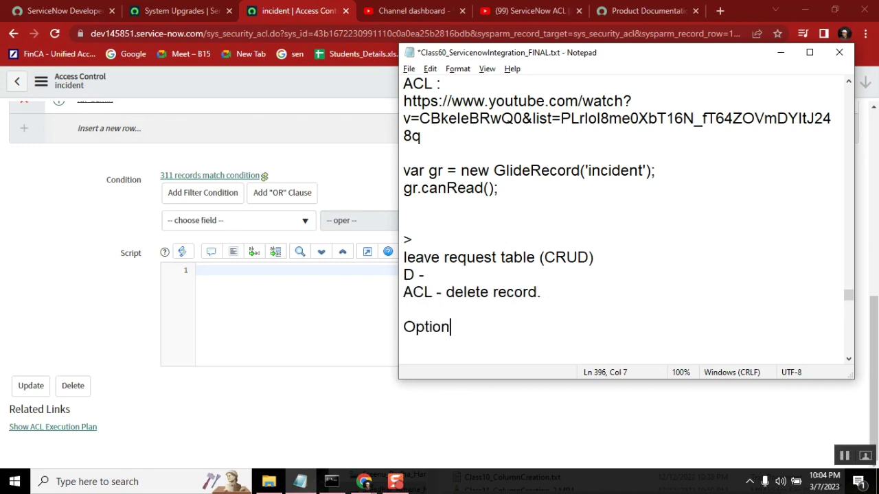
pyautogui.write(': true or false')
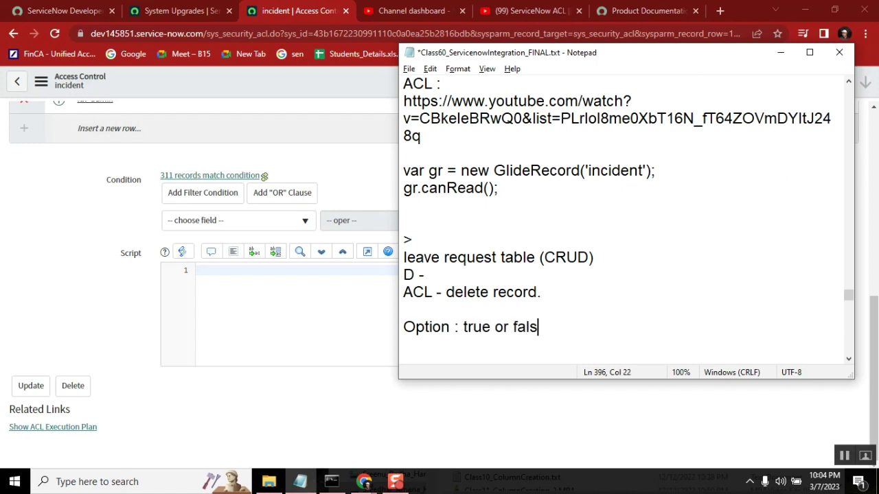
# - Go over the notes' Option line and its true and false values against the "ACL - delete record." line
pyautogui.click(473, 327)
pyautogui.doubleClick(473, 327)
pyautogui.doubleClick(414, 326)
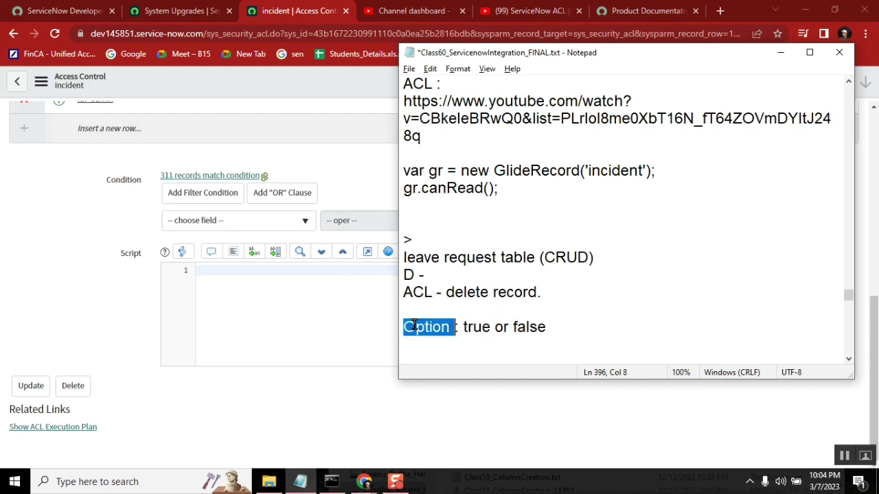
pyautogui.doubleClick(473, 329)
pyautogui.moveTo(544, 292); pyautogui.dragTo(400, 288)
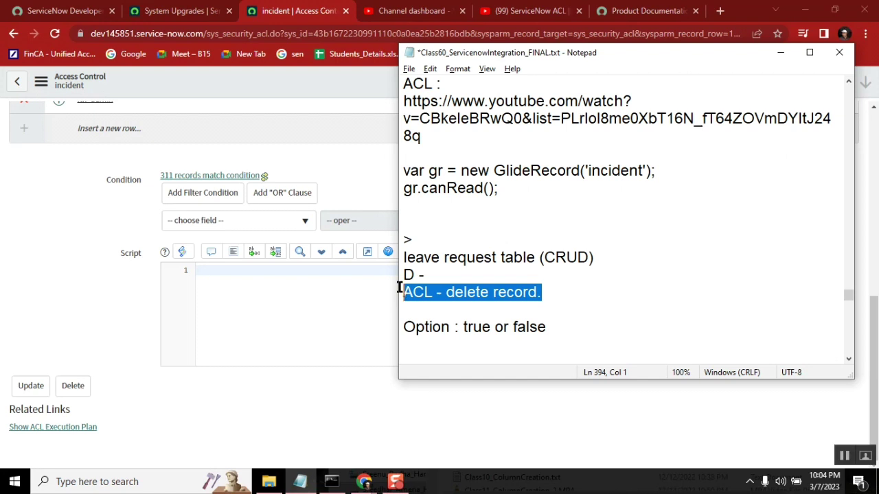
pyautogui.doubleClick(515, 328)
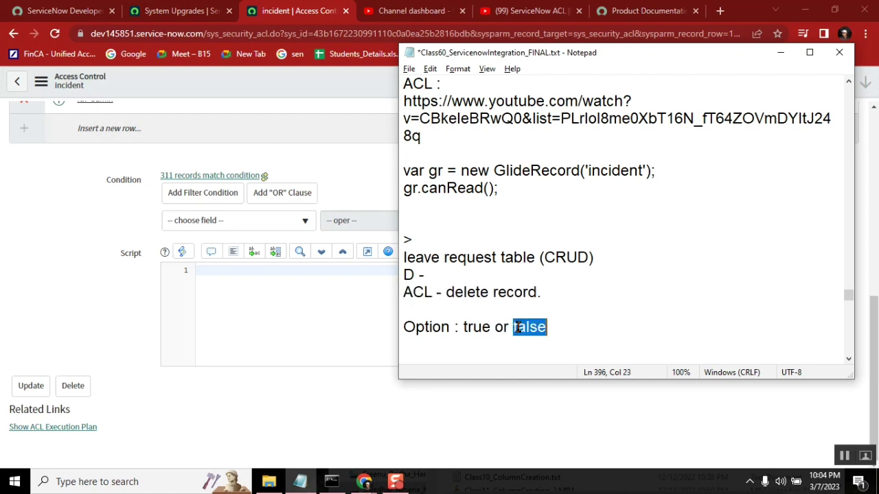
pyautogui.click(550, 293)
pyautogui.moveTo(550, 292); pyautogui.dragTo(401, 288)
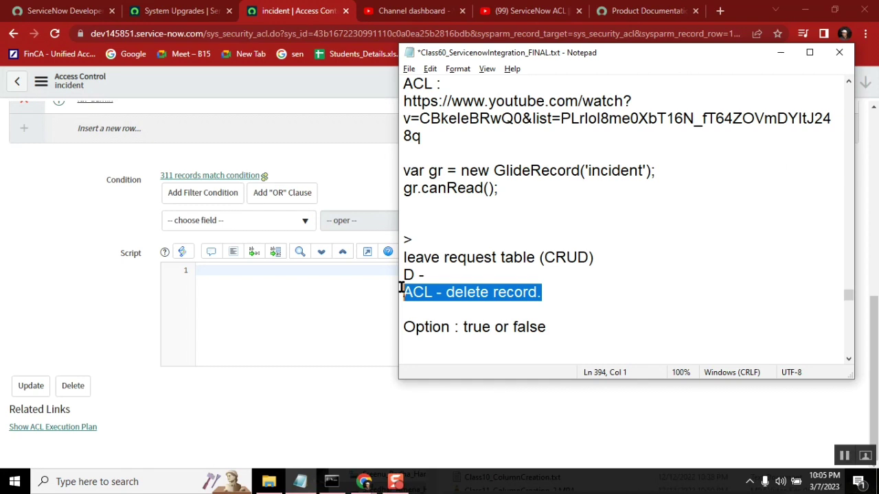
pyautogui.click(553, 295)
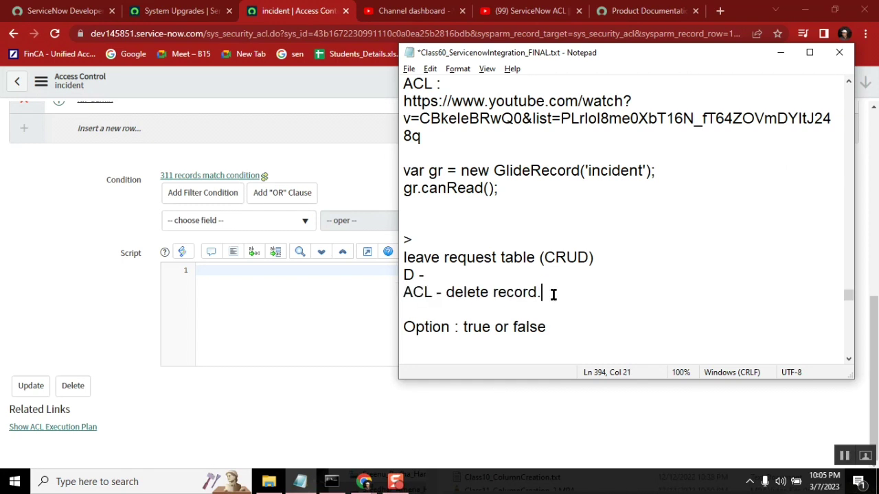
pyautogui.doubleClick(419, 292)
pyautogui.doubleClick(433, 328)
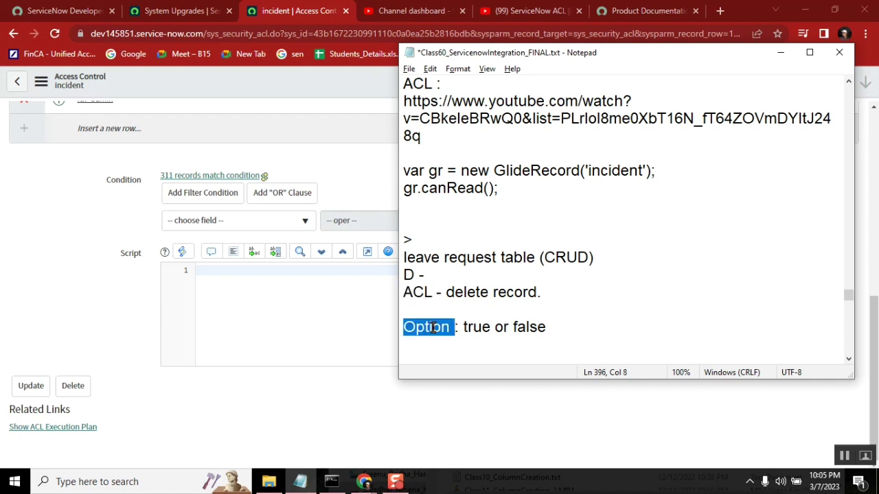
# - Switch to ServiceNow, begin the access control script with "if (option = true)", and check the "answer" variable in the script rule
pyautogui.click(287, 268)
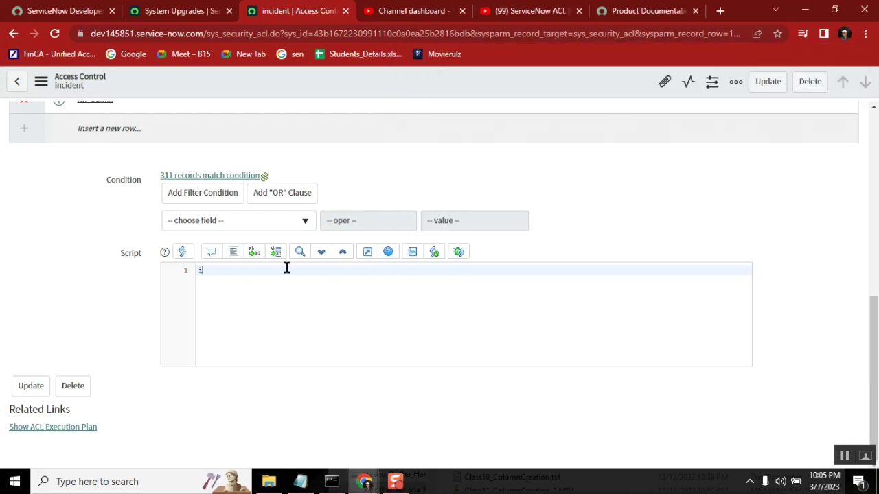
pyautogui.write('if (option = true')
pyautogui.moveTo(874, 326); pyautogui.dragTo(874, 257)
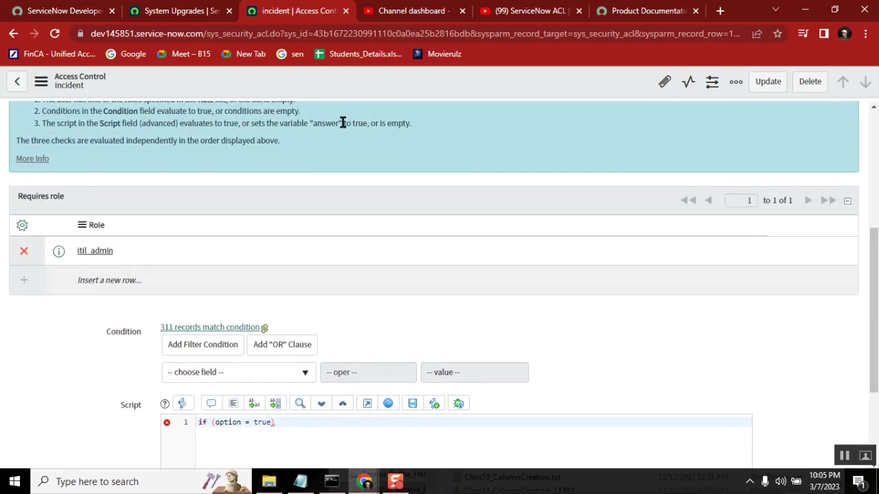
pyautogui.moveTo(341, 123); pyautogui.dragTo(325, 123)
pyautogui.moveTo(874, 295); pyautogui.dragTo(874, 354)
pyautogui.click(307, 292)
# - Add a braced block under the if condition containing the statement "answer = true;"
pyautogui.press('Return')
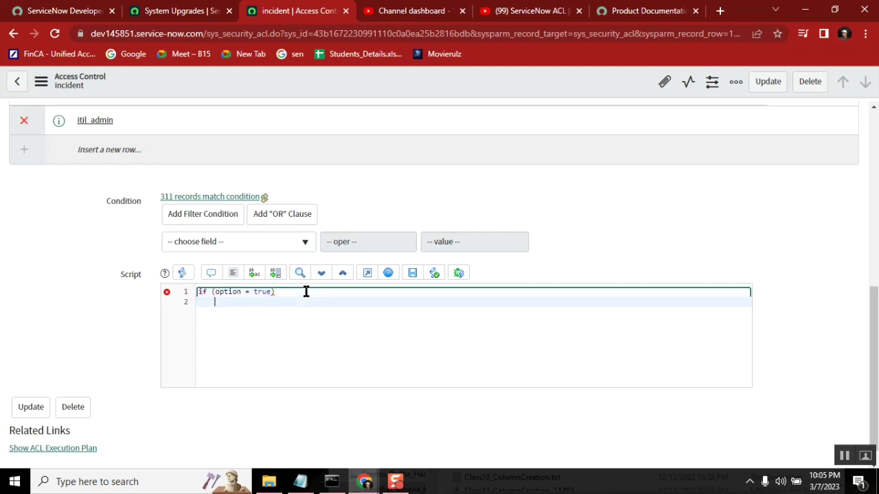
pyautogui.write('{')
pyautogui.press('Return')
pyautogui.write('anse')
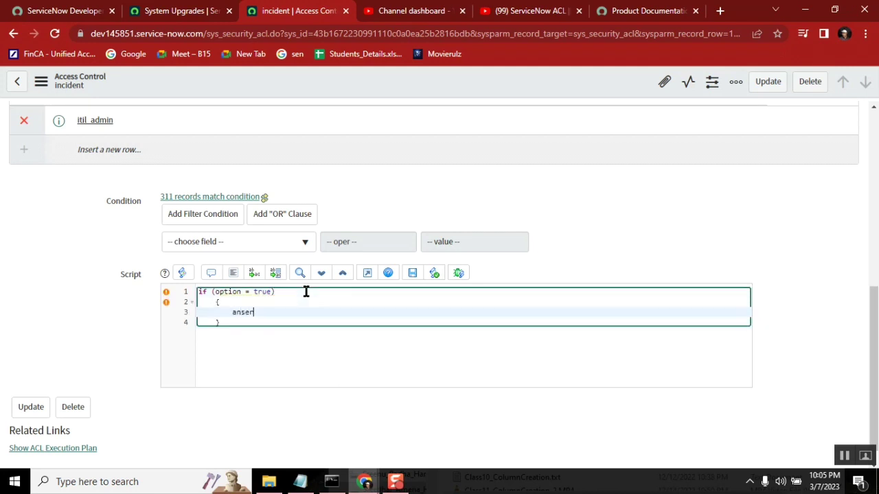
pyautogui.write('r')
pyautogui.press('BackSpace')
pyautogui.press('BackSpace')
pyautogui.write('wer = true;')
# - Correct the if condition to "option == true" and add an else branch containing "answer = false;" below the block
pyautogui.click(249, 292)
pyautogui.write('=')
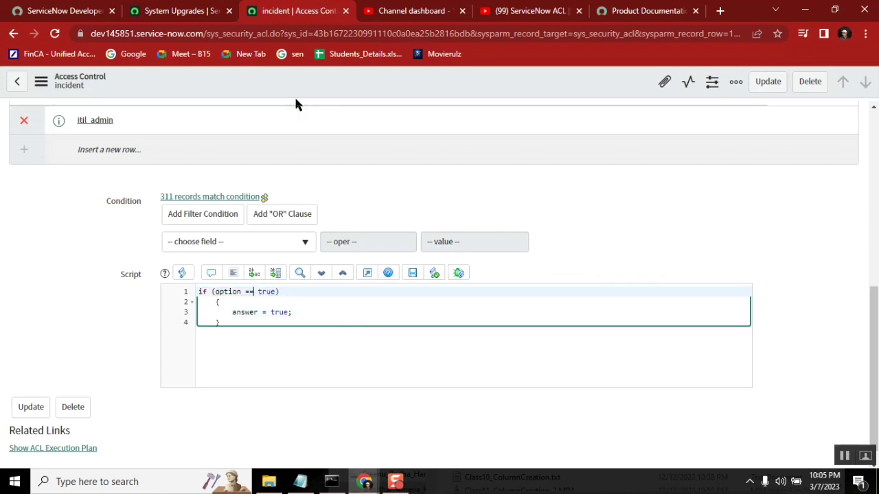
pyautogui.click(242, 324)
pyautogui.press('Return')
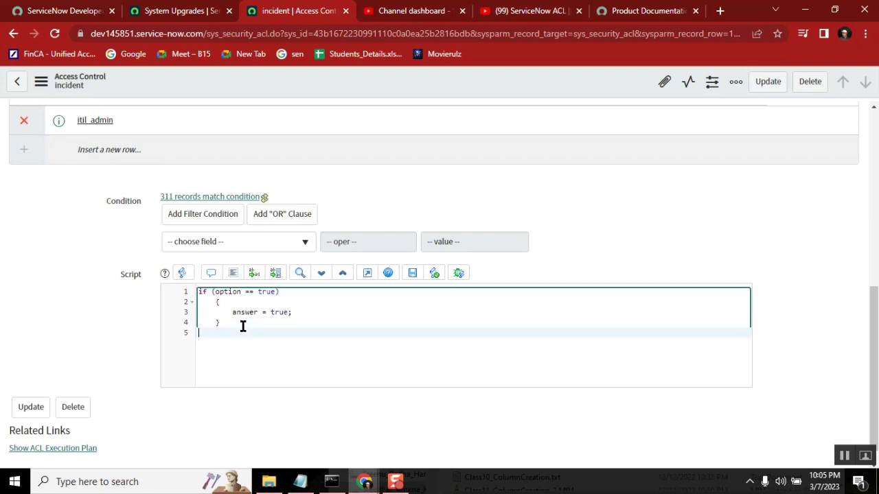
pyautogui.write('else')
pyautogui.press('Return')
pyautogui.write('answer ')
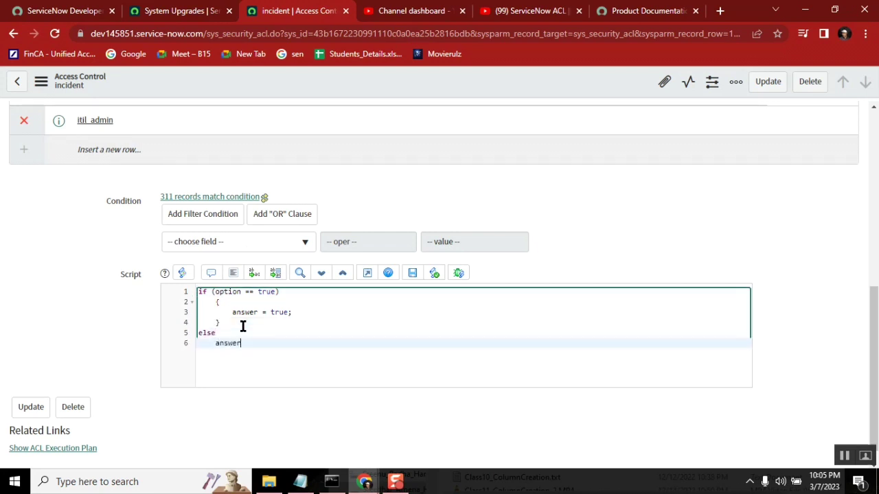
pyautogui.write('= false;')
# - Compare the script's option condition and true and false values with the ACL and Option lines in the Notepad notes
pyautogui.doubleClick(230, 293)
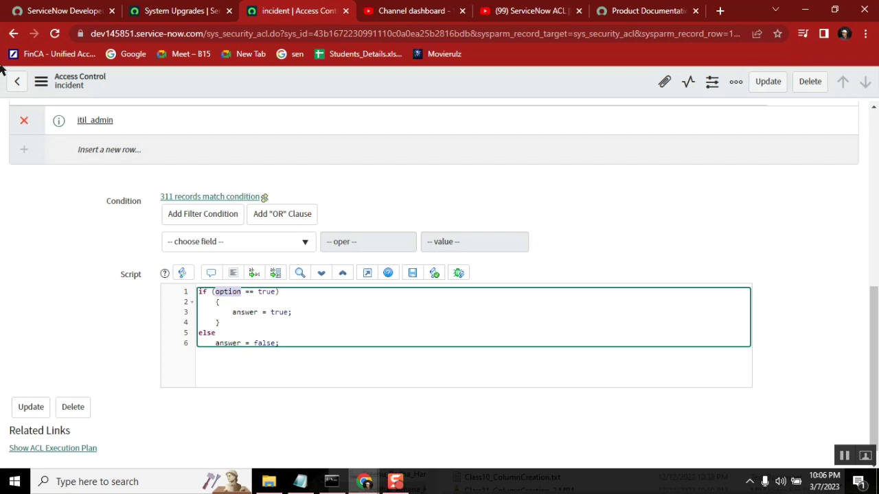
pyautogui.doubleClick(268, 292)
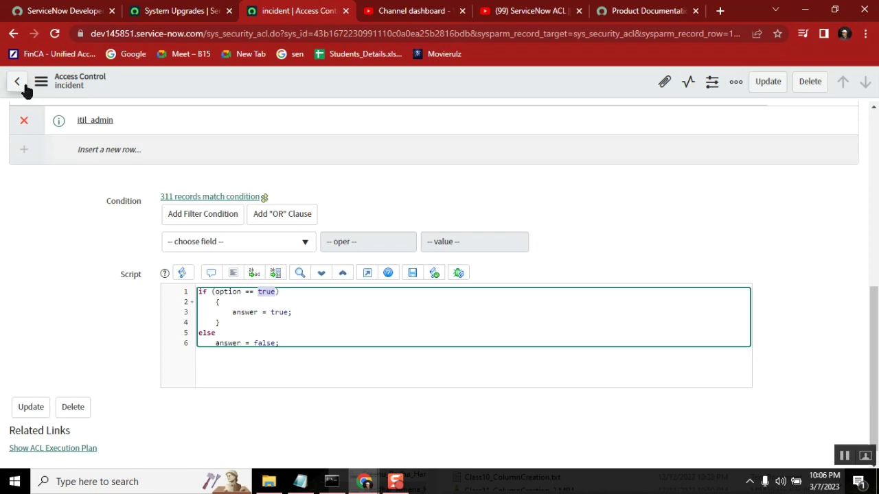
pyautogui.doubleClick(261, 342)
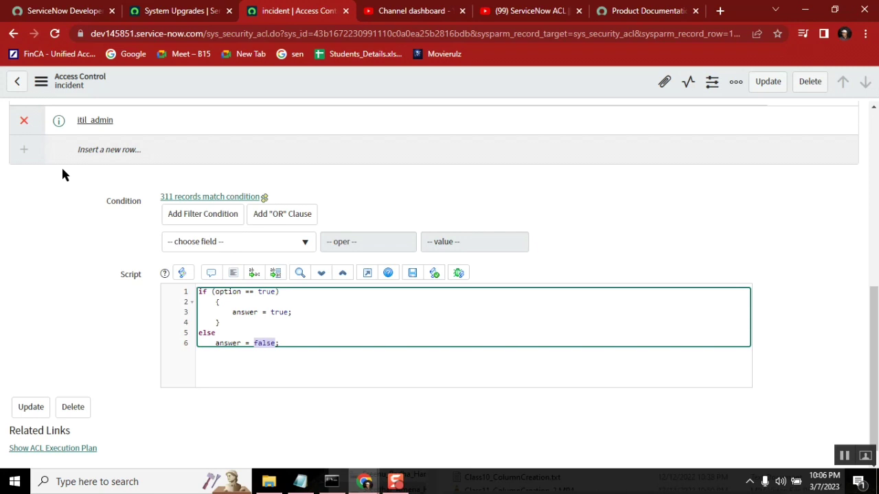
pyautogui.click(299, 482)
pyautogui.doubleClick(494, 326)
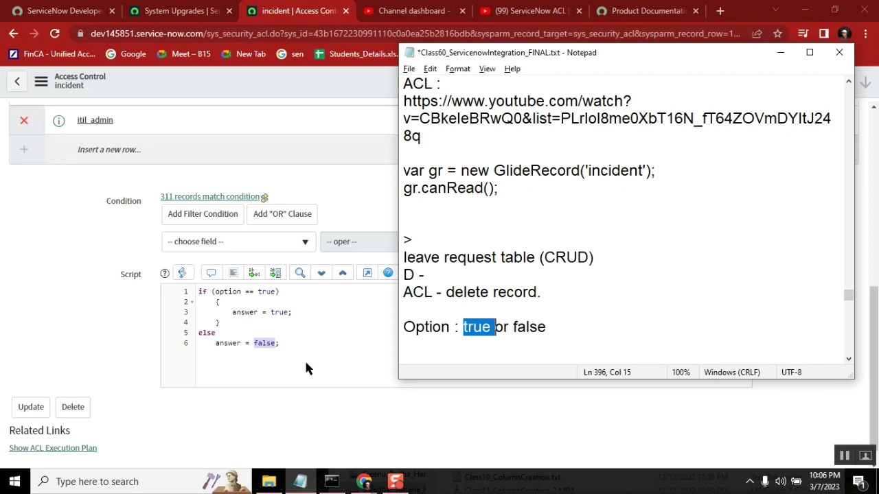
pyautogui.click(553, 292)
pyautogui.click(401, 292)
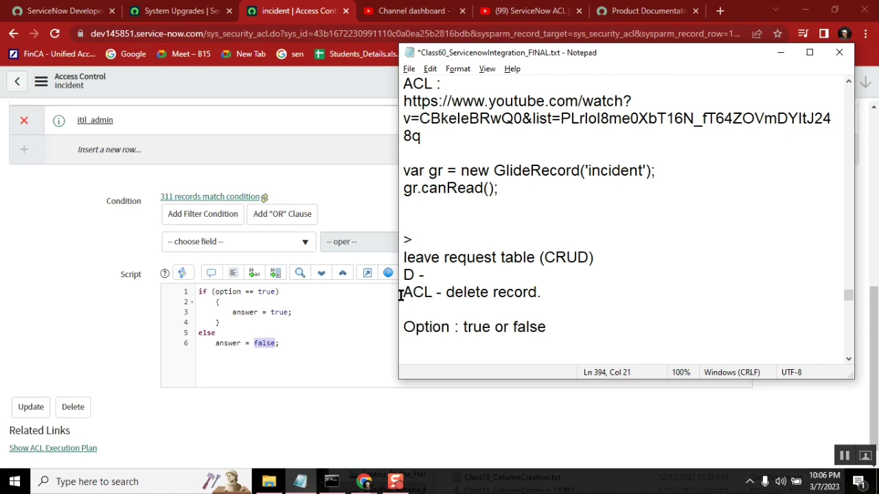
pyautogui.doubleClick(467, 292)
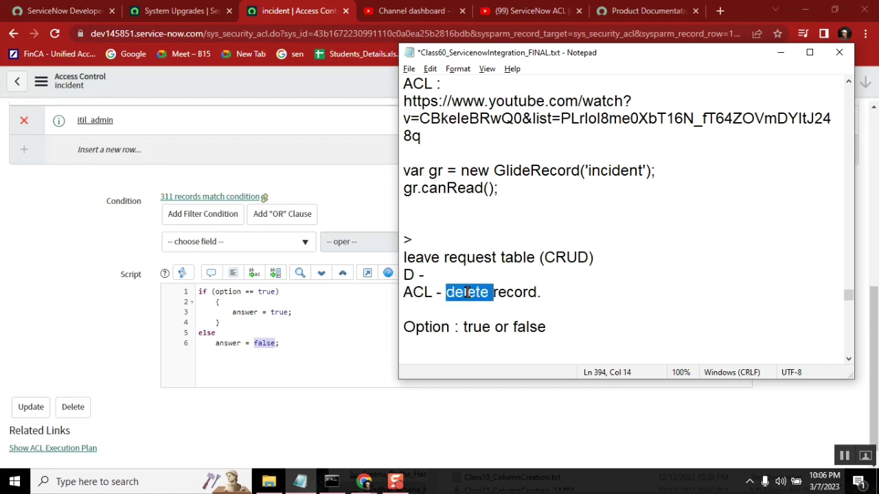
pyautogui.doubleClick(427, 328)
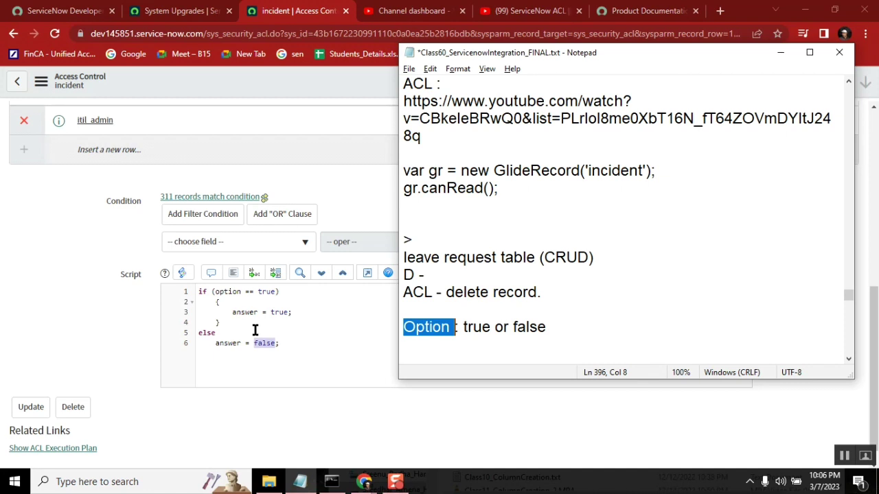
pyautogui.doubleClick(227, 291)
# - Return to the System Upgrades page and request the table list system_properties.LIST through the navigator filter
pyautogui.click(172, 10)
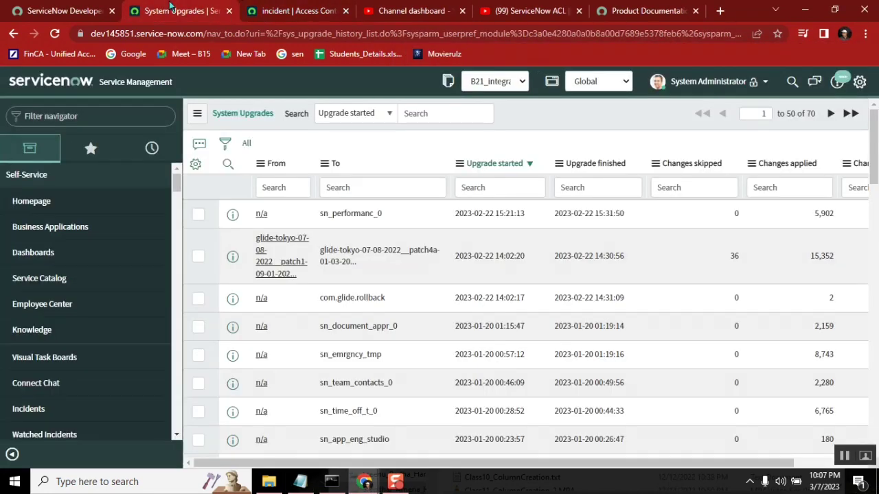
pyautogui.click(78, 117)
pyautogui.write('sys')
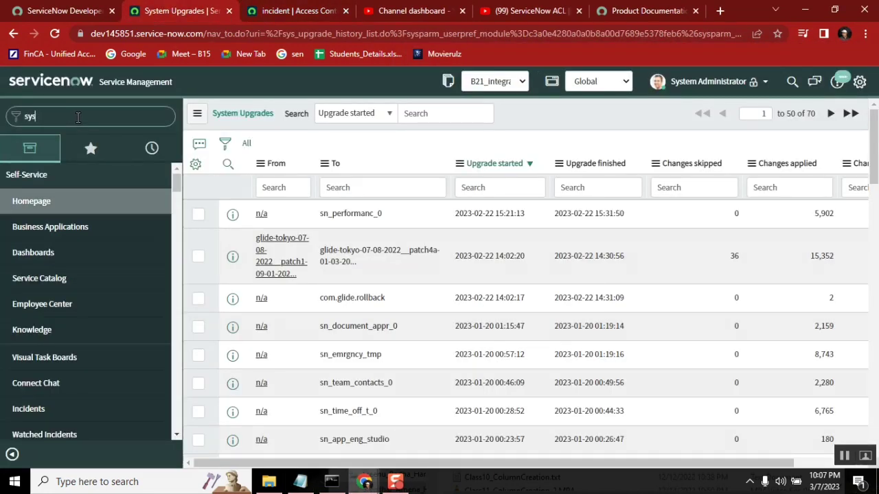
pyautogui.write('tem_proper')
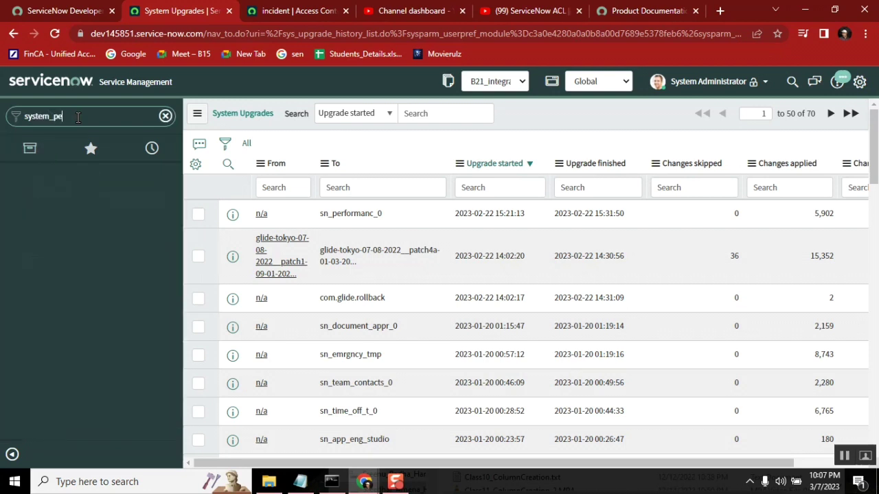
pyautogui.write('ties.LIST')
pyautogui.press('Return')
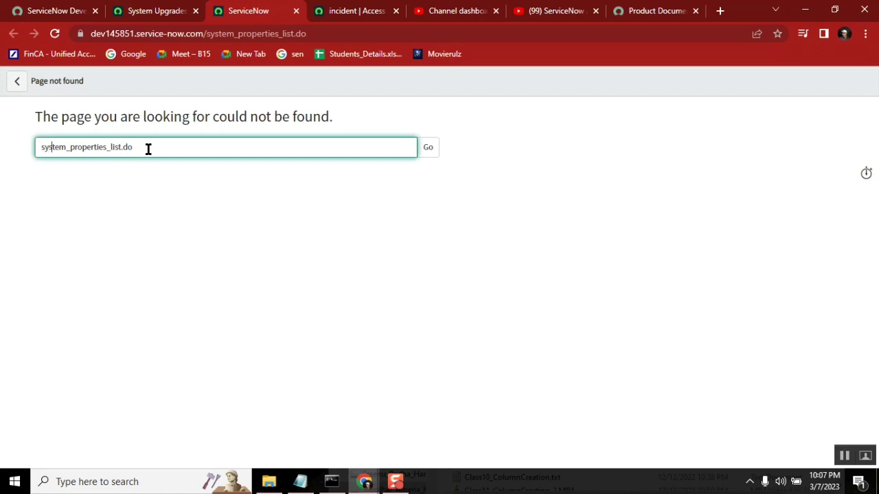
# - Correct the requested page name to sys_properties_list.do and open the System Properties list
pyautogui.press('BackSpace')
pyautogui.press('BackSpace')
pyautogui.press('BackSpace')
pyautogui.press('Return')
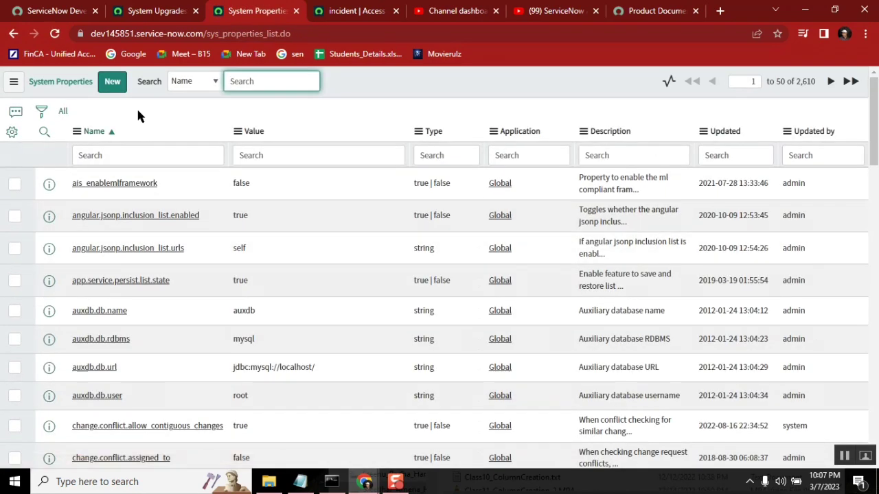
# - Start a new system property record named "option"
pyautogui.click(113, 83)
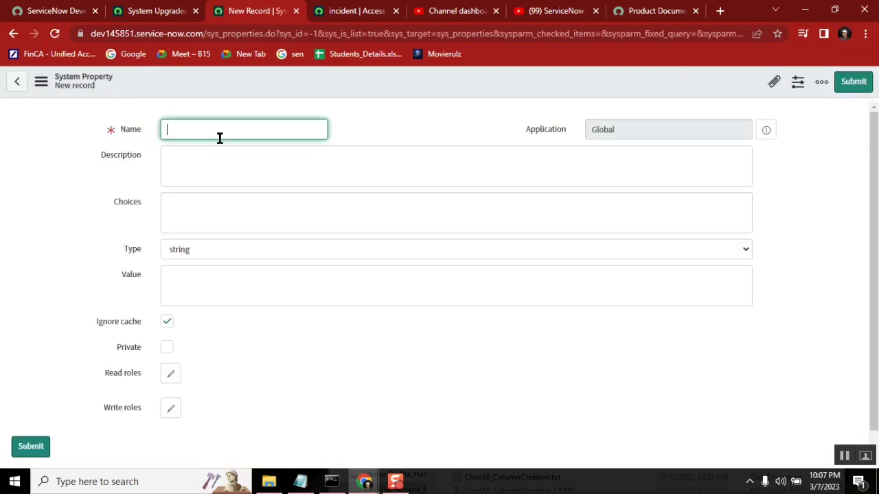
pyautogui.write('option')
pyautogui.press('Tab')
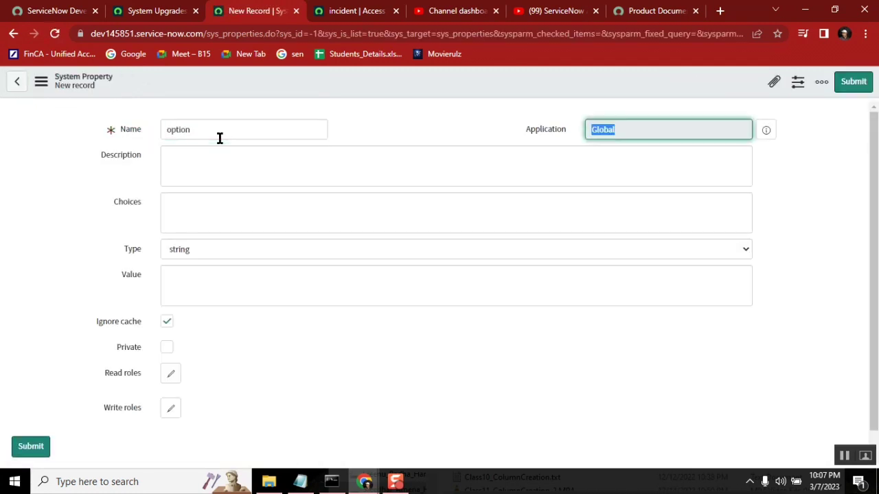
pyautogui.press('Tab')
pyautogui.press('Tab')
pyautogui.press('Tab')
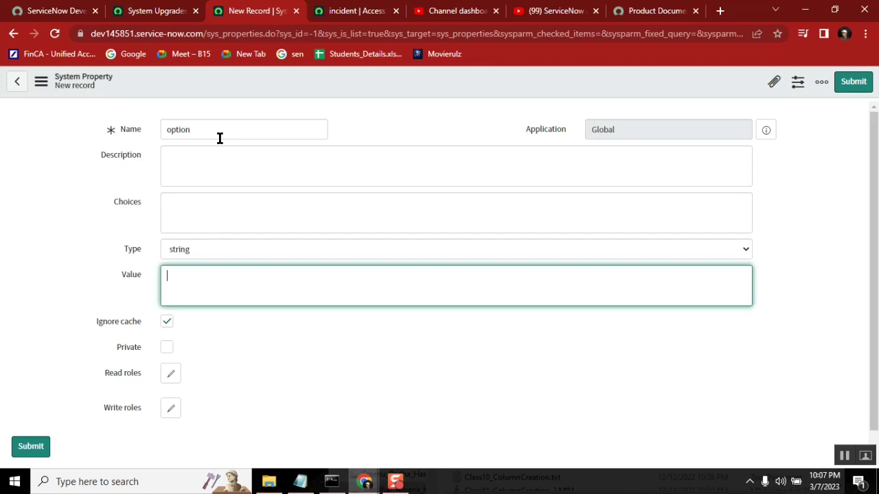
# - Set the property's type to true | false and its value to false
pyautogui.click(191, 254)
pyautogui.click(221, 405)
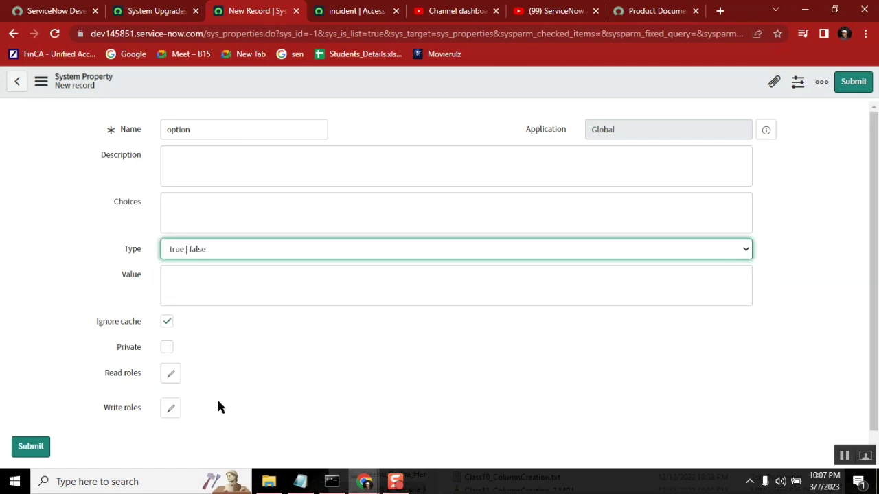
pyautogui.click(207, 267)
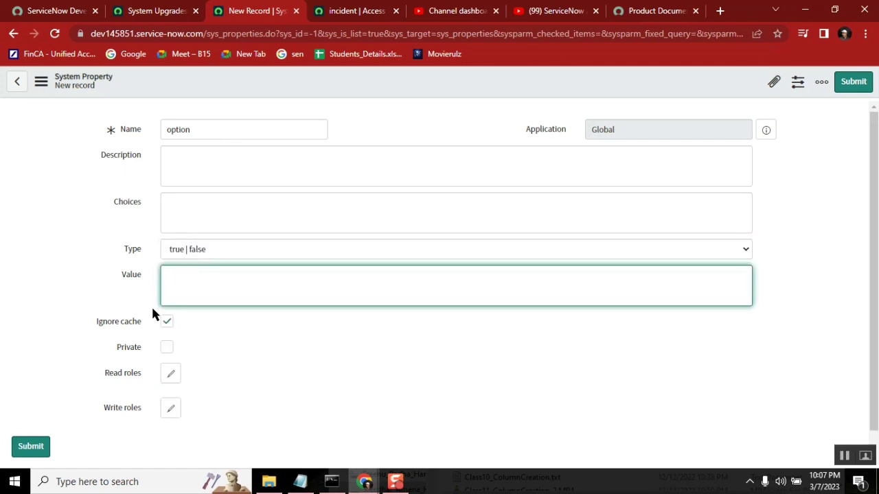
pyautogui.write('false')
# - Open the property's read roles for editing and add itil, admin and agent_admin to the selected roles
pyautogui.click(171, 374)
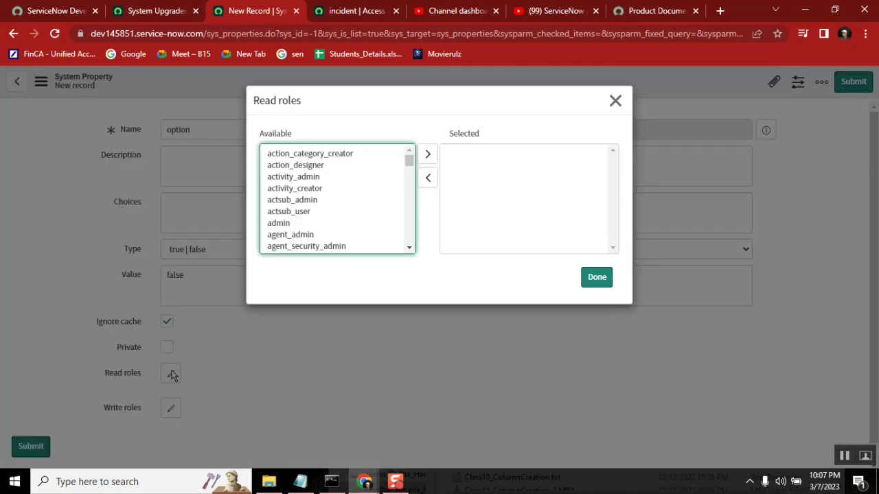
pyautogui.click(288, 213)
pyautogui.write('itil')
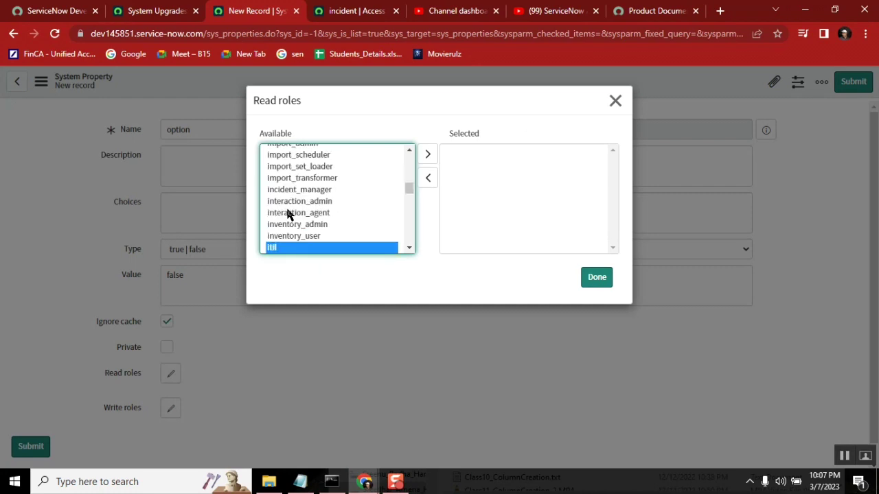
pyautogui.click(427, 154)
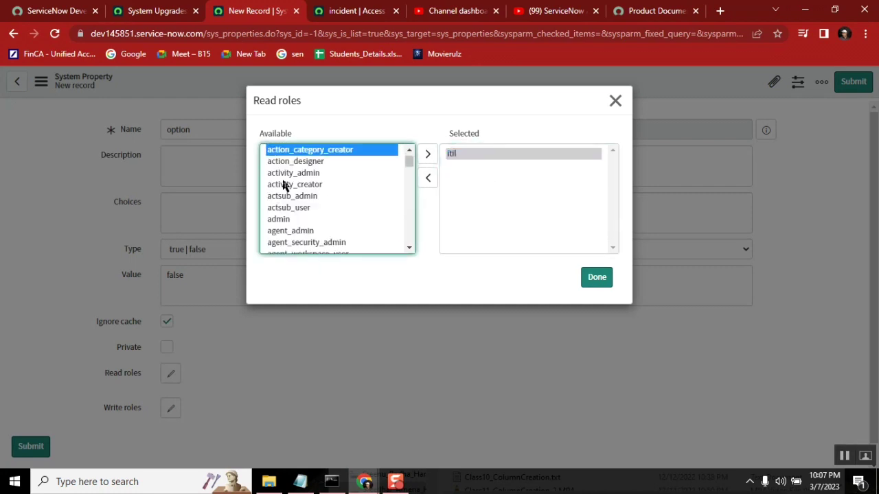
pyautogui.write('admin')
pyautogui.click(427, 155)
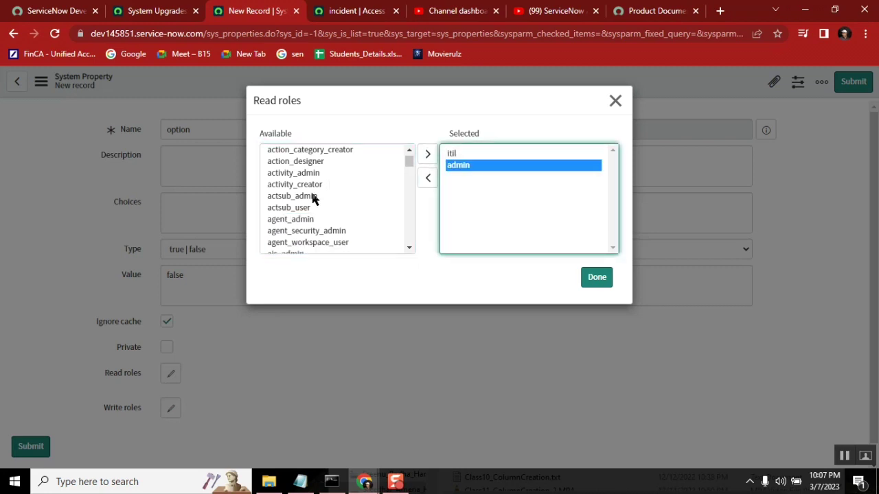
pyautogui.click(290, 219)
pyautogui.click(427, 155)
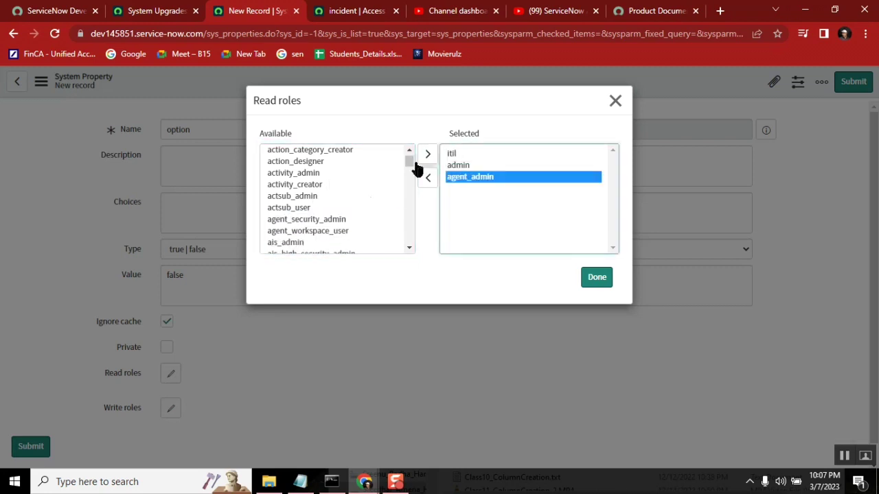
# - Add atf_test_admin, business_process_admin, business_process_manager, canvas_admin and canvas_user to the read roles and confirm the selection
pyautogui.click(314, 173)
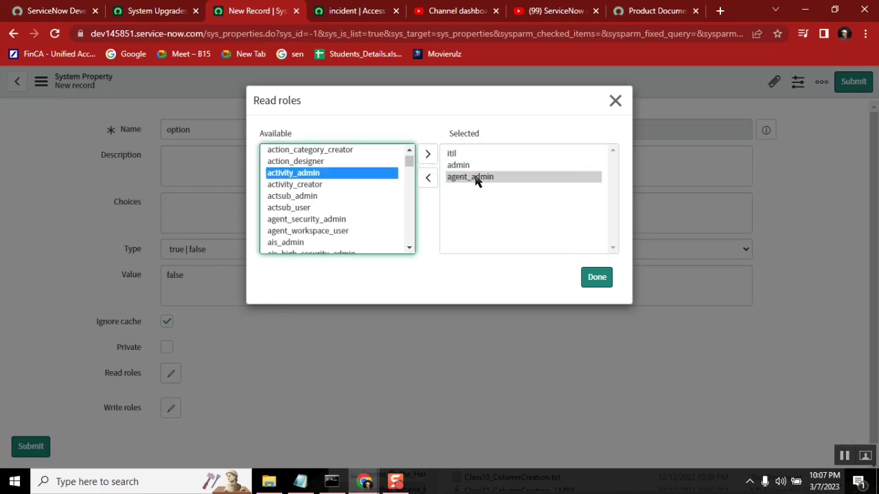
pyautogui.click(302, 221)
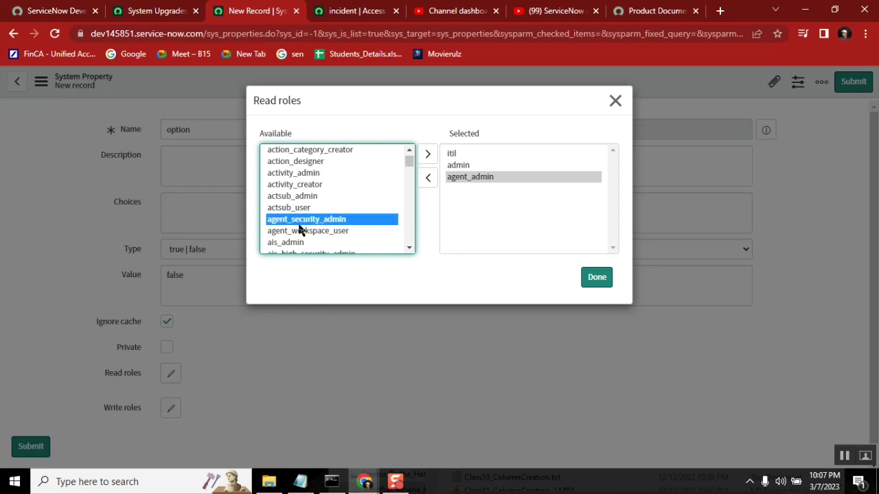
pyautogui.moveTo(409, 251); pyautogui.dragTo(409, 252)
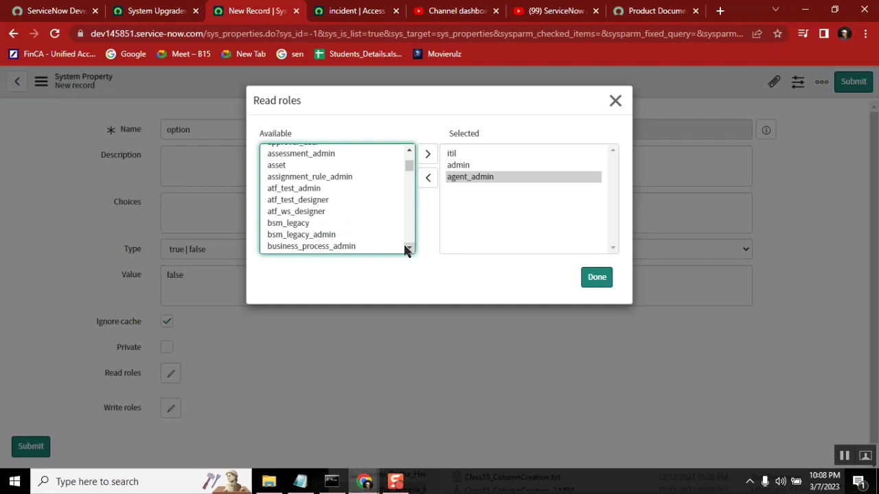
pyautogui.doubleClick(298, 189)
pyautogui.doubleClick(334, 235)
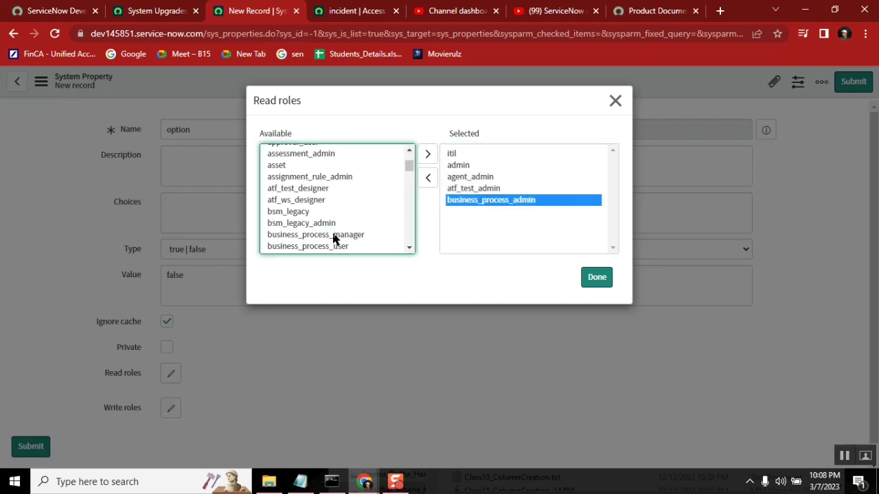
pyautogui.doubleClick(295, 235)
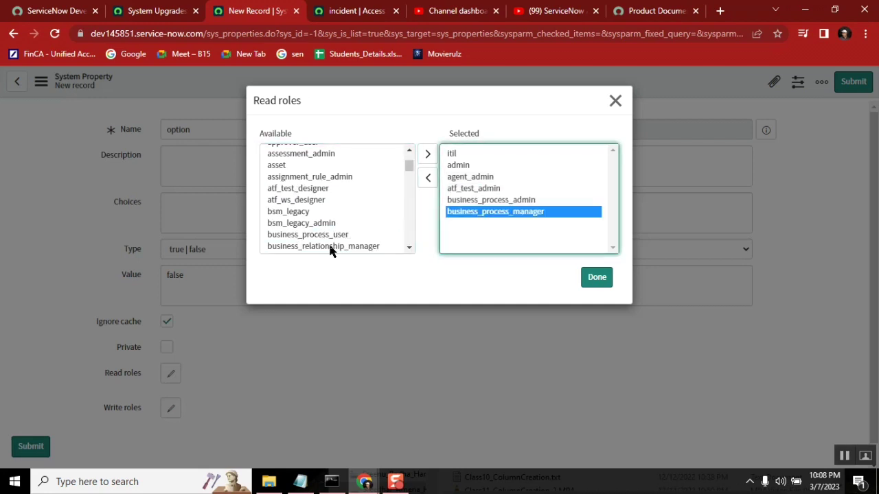
pyautogui.click(410, 249)
pyautogui.click(410, 248)
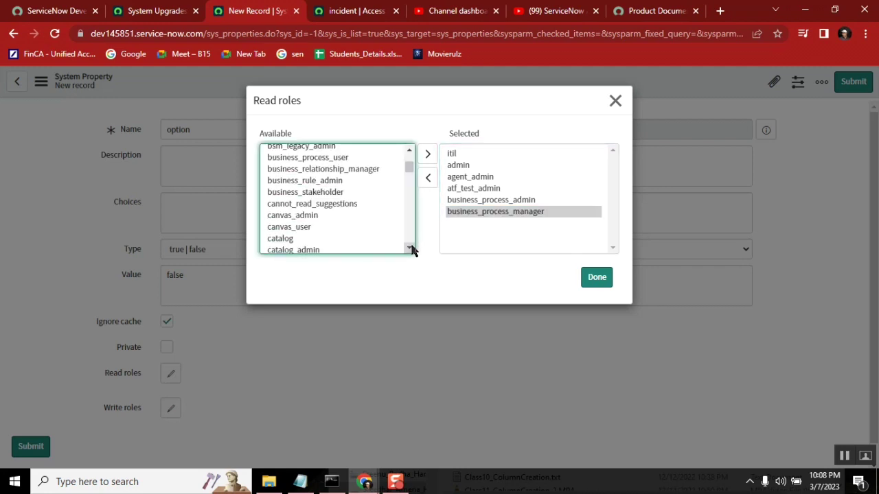
pyautogui.doubleClick(304, 216)
pyautogui.doubleClick(297, 216)
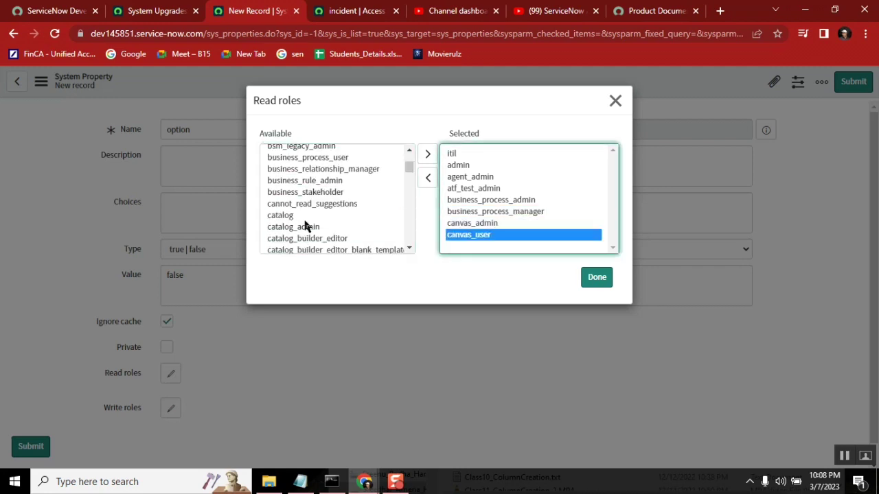
pyautogui.click(598, 278)
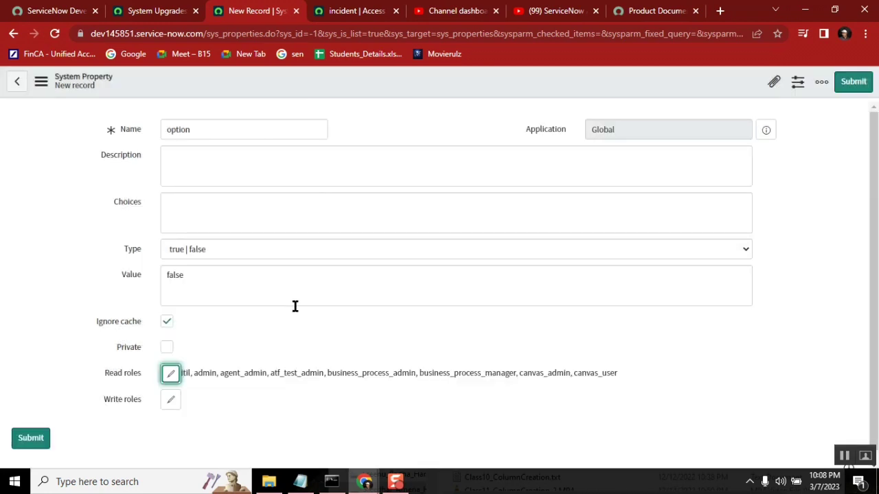
# - Review the read roles assigned to the new property and the entry in its Value field
pyautogui.click(653, 382)
pyautogui.moveTo(617, 374); pyautogui.dragTo(181, 374)
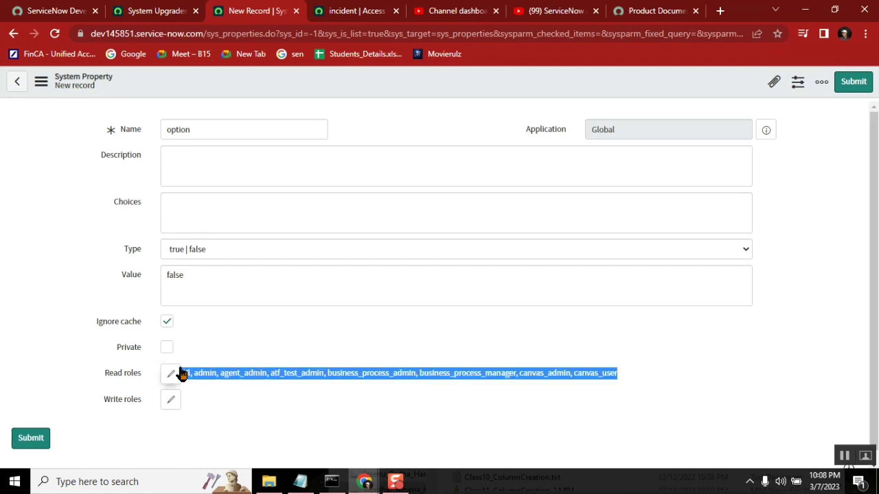
pyautogui.click(191, 276)
pyautogui.moveTo(190, 277); pyautogui.dragTo(112, 261)
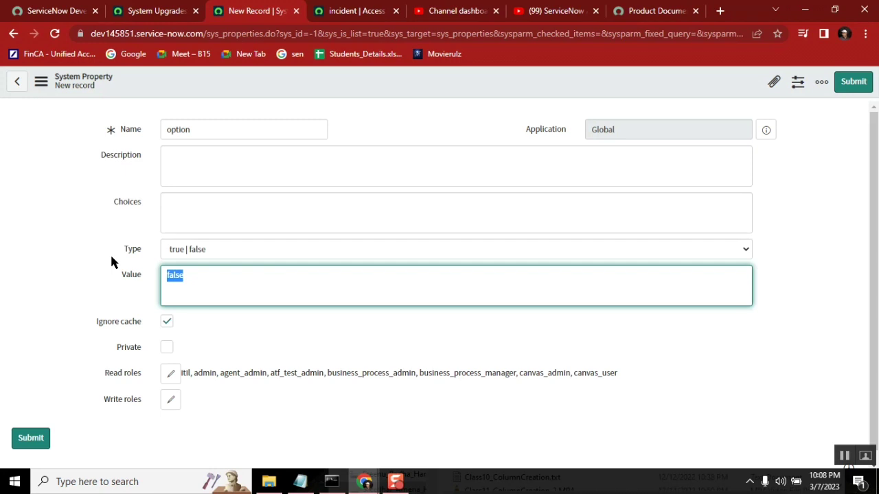
# - Compare the new property's name and value with the "Option : true or false" line in the Notepad notes
pyautogui.click(210, 130)
pyautogui.click(168, 130)
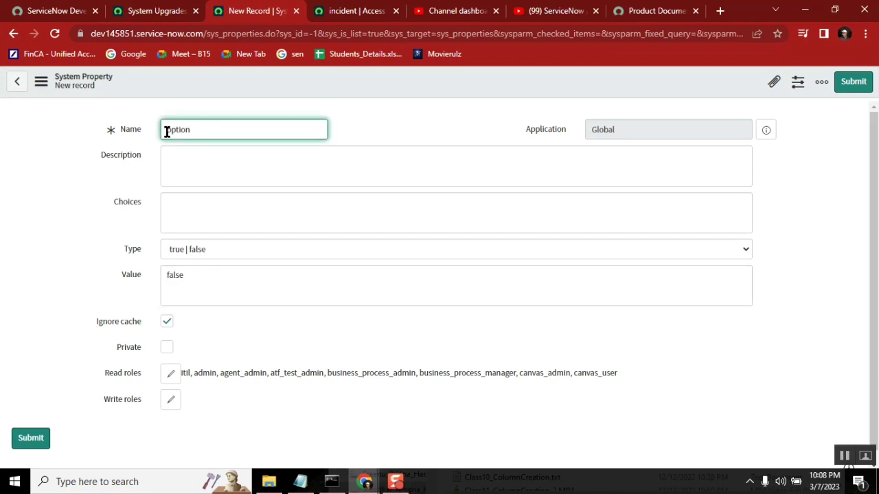
pyautogui.click(300, 481)
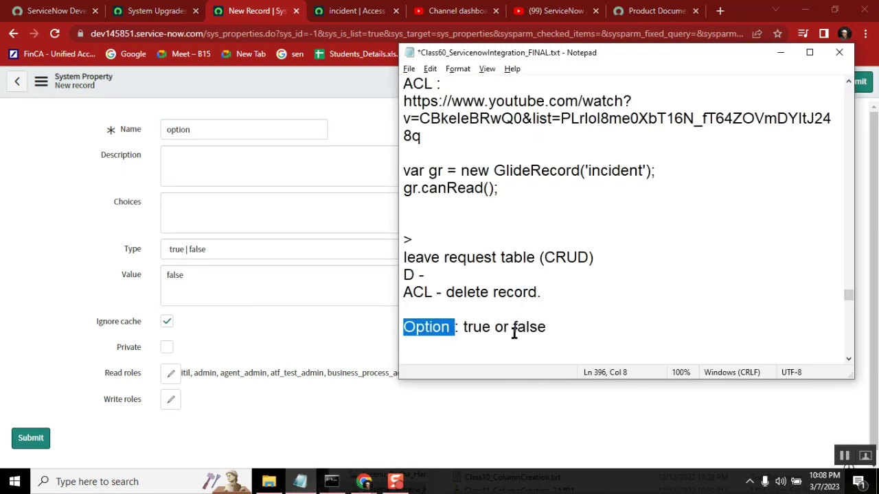
pyautogui.doubleClick(469, 327)
pyautogui.doubleClick(534, 327)
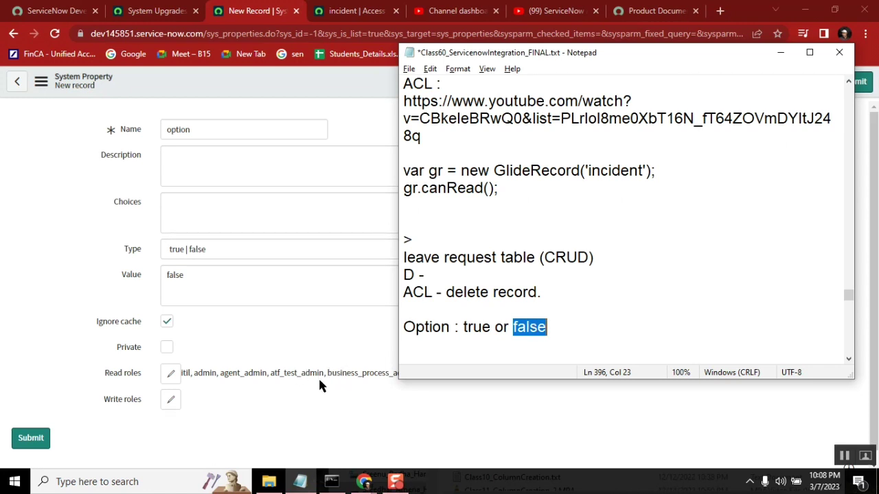
pyautogui.doubleClick(172, 275)
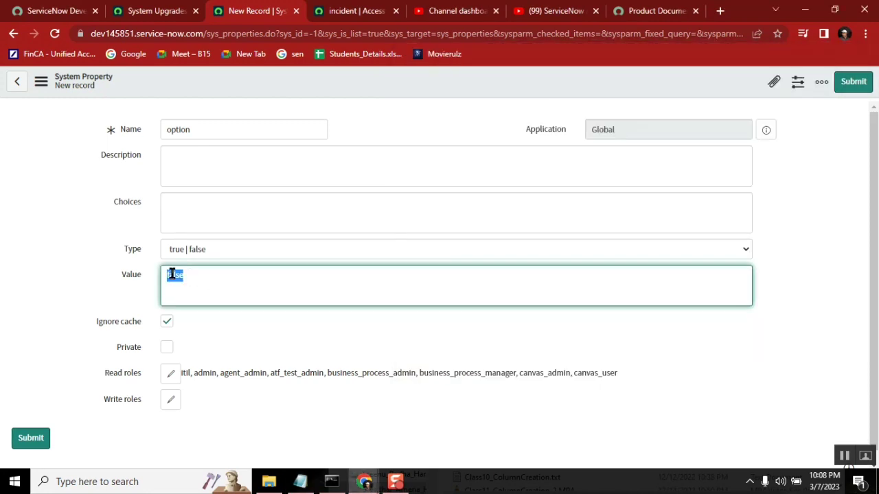
# - Review the incident ACL script's true check and the answer in its else branch against the notes
pyautogui.click(156, 11)
pyautogui.click(354, 11)
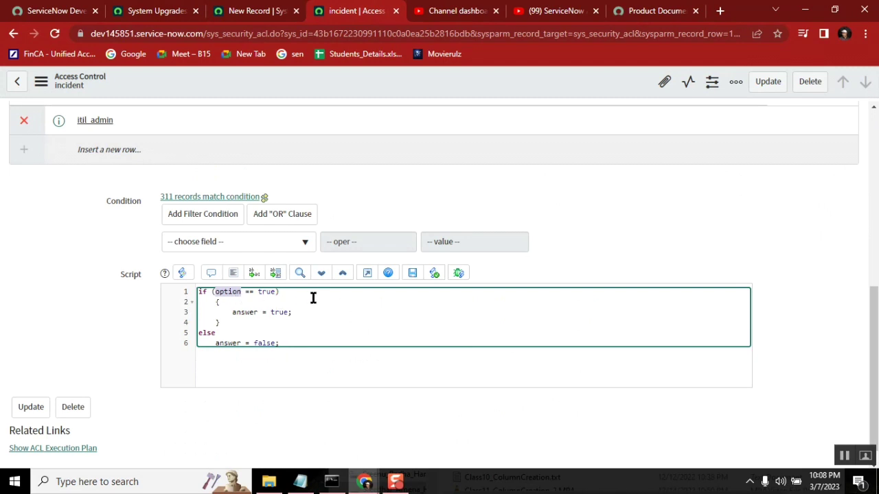
pyautogui.doubleClick(273, 292)
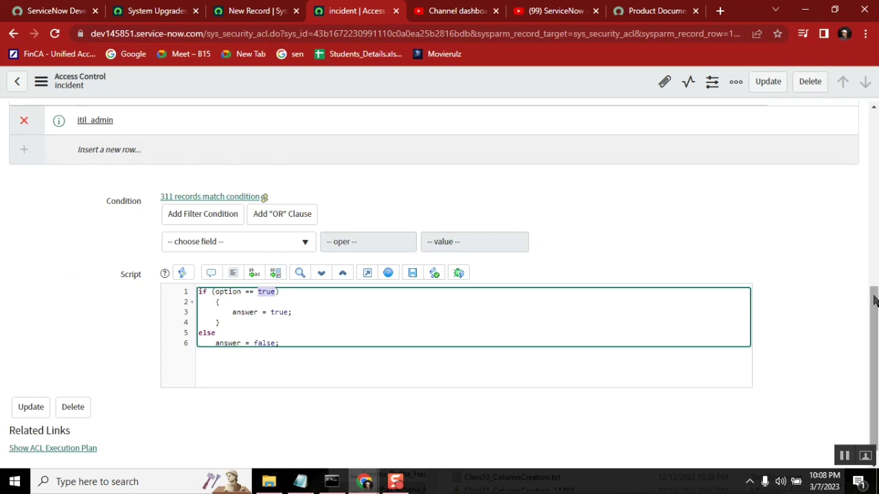
pyautogui.moveTo(873, 298); pyautogui.dragTo(874, 337)
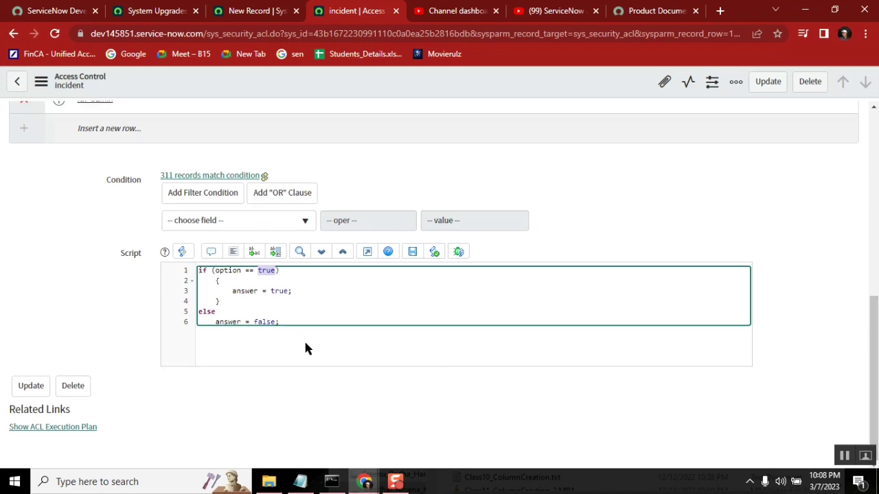
pyautogui.doubleClick(267, 322)
pyautogui.doubleClick(232, 321)
pyautogui.click(300, 481)
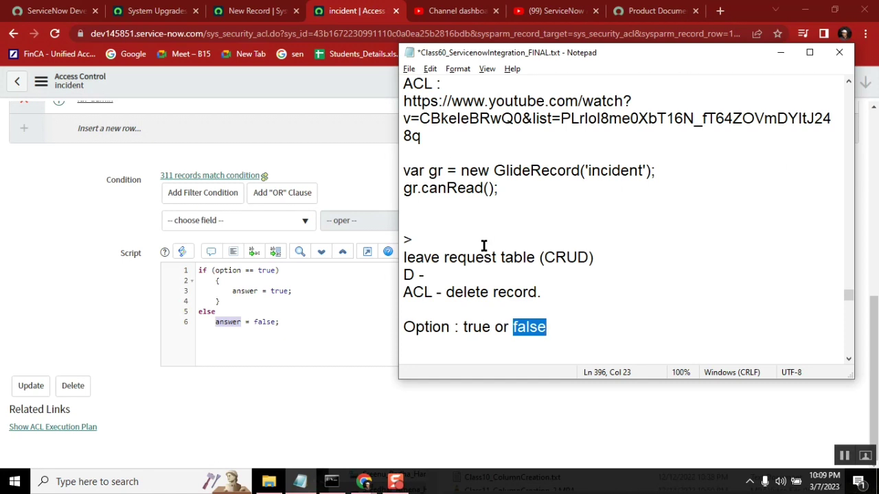
# - Save the new option system property while staying on its record
pyautogui.click(259, 12)
pyautogui.click(206, 131)
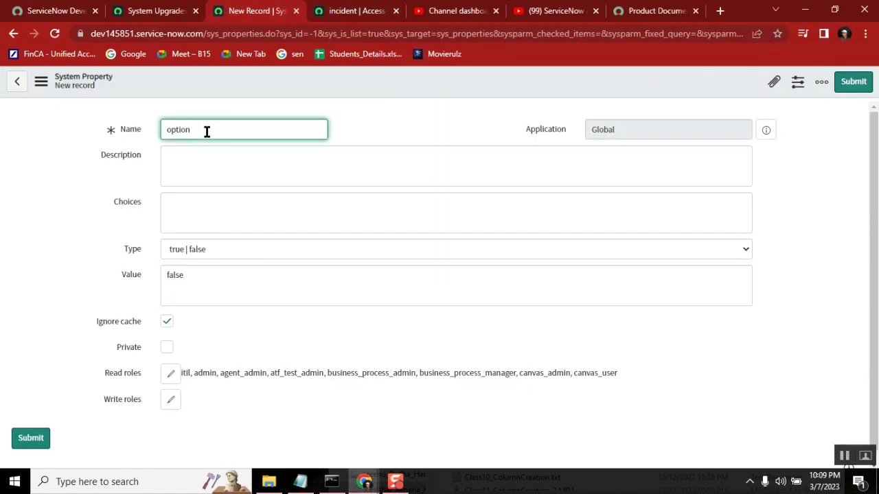
pyautogui.rightClick(385, 76)
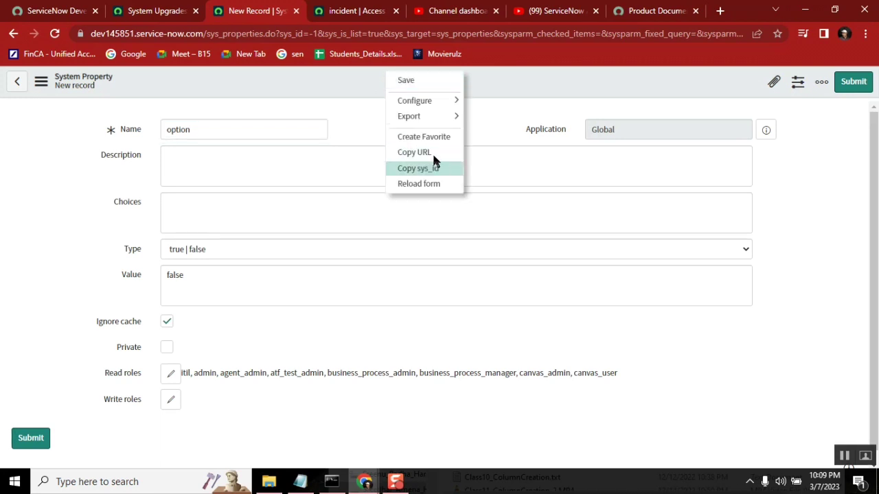
pyautogui.click(422, 82)
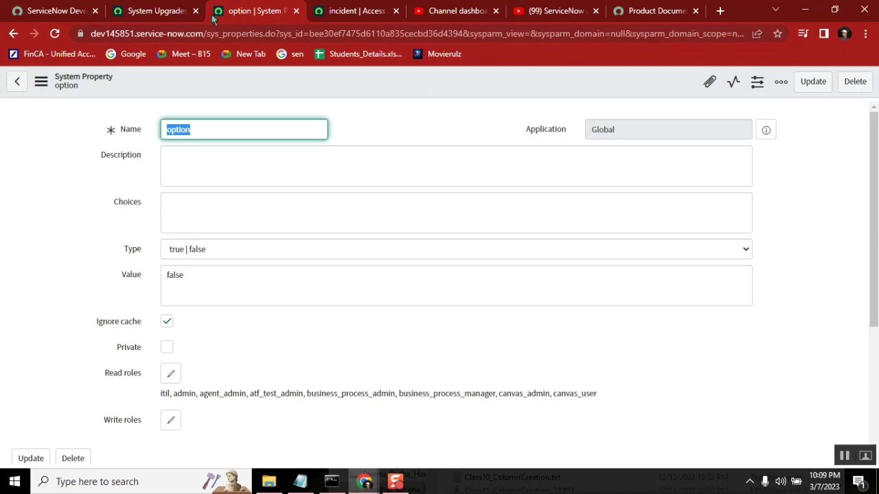
# - Replace the option variable in the incident ACL script's if condition with gs.getProperty('option')
pyautogui.click(166, 11)
pyautogui.click(347, 21)
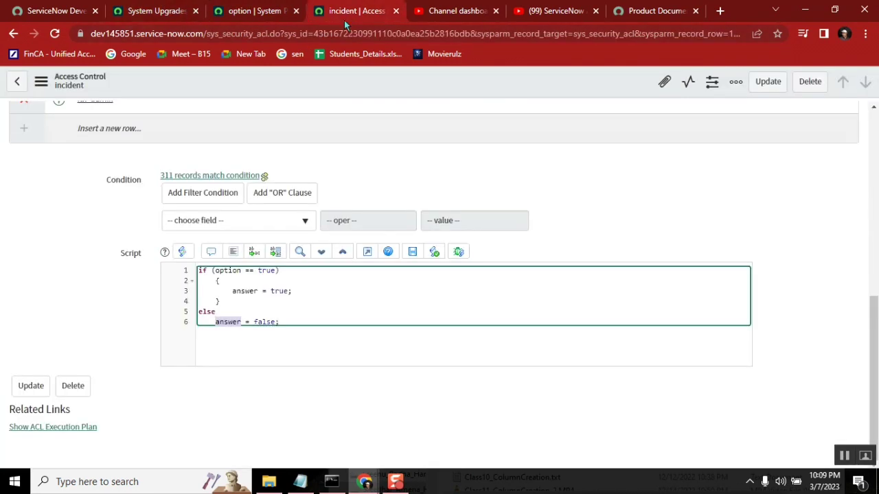
pyautogui.doubleClick(221, 270)
pyautogui.write('gs')
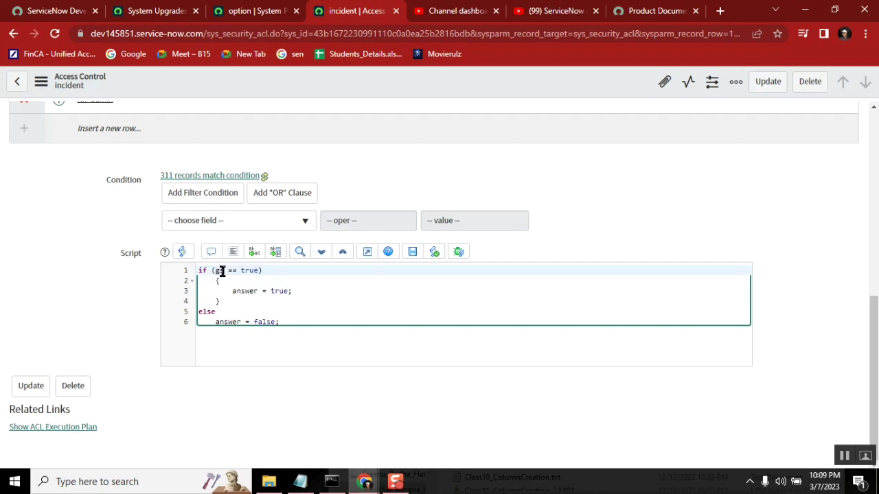
pyautogui.write('.get')
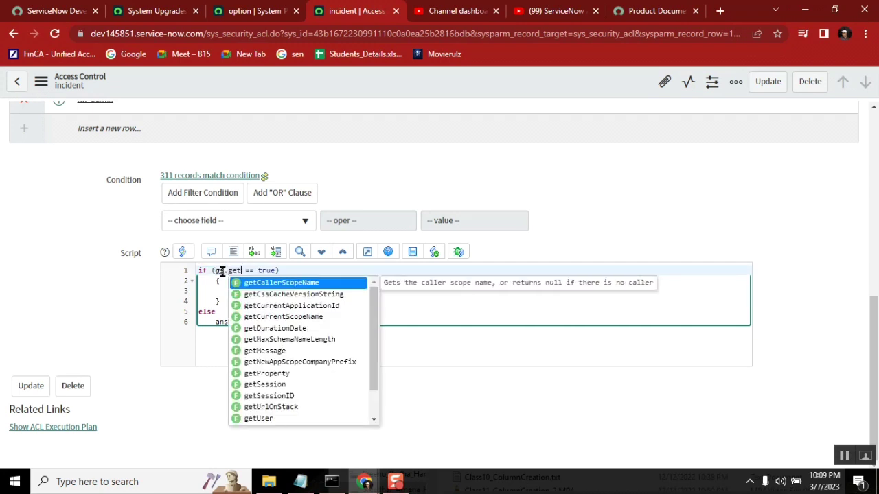
pyautogui.write('P')
pyautogui.press('Return')
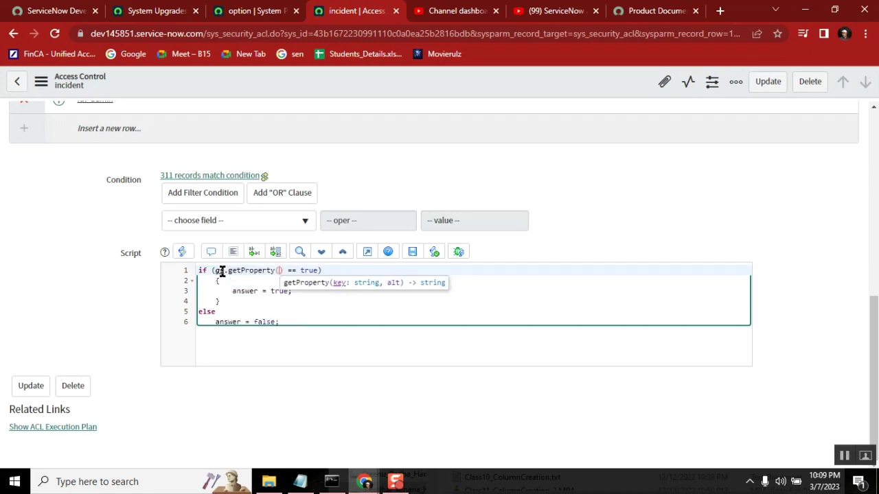
pyautogui.write("'option")
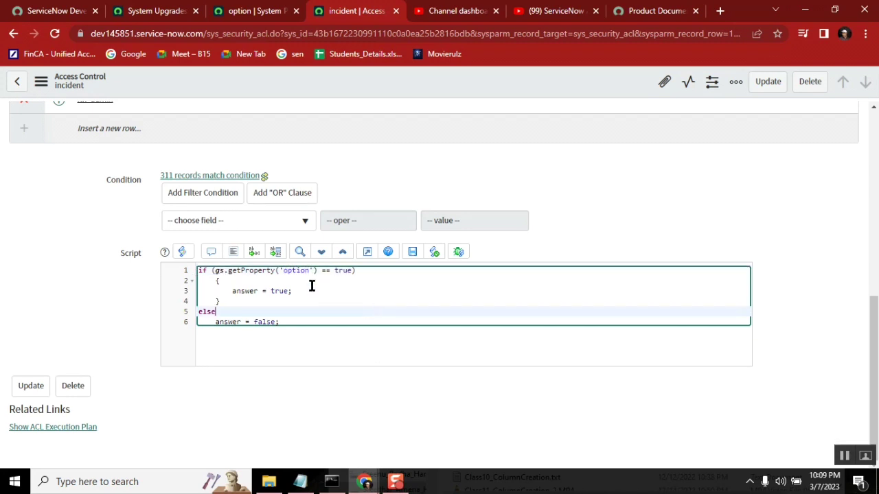
pyautogui.doubleClick(298, 270)
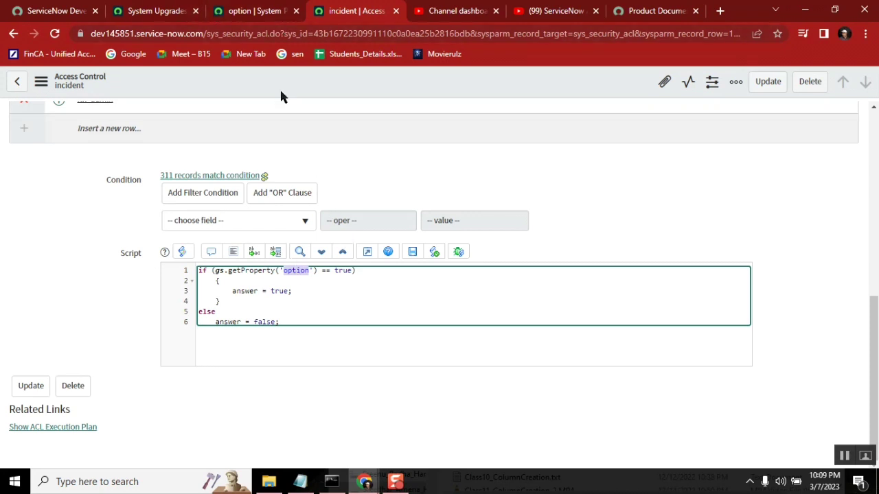
# - Find the Access Control (ACL) module with the filter "acl" and open its list in a separate browser tab
pyautogui.click(155, 12)
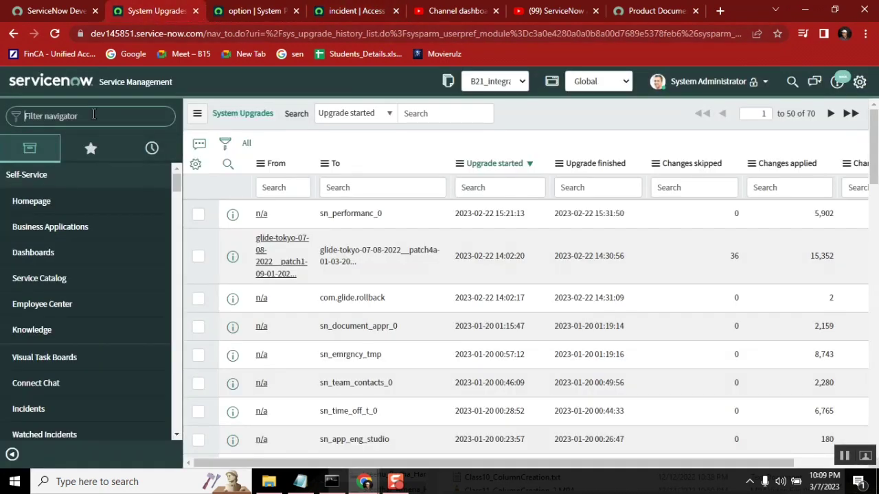
pyautogui.write('acl')
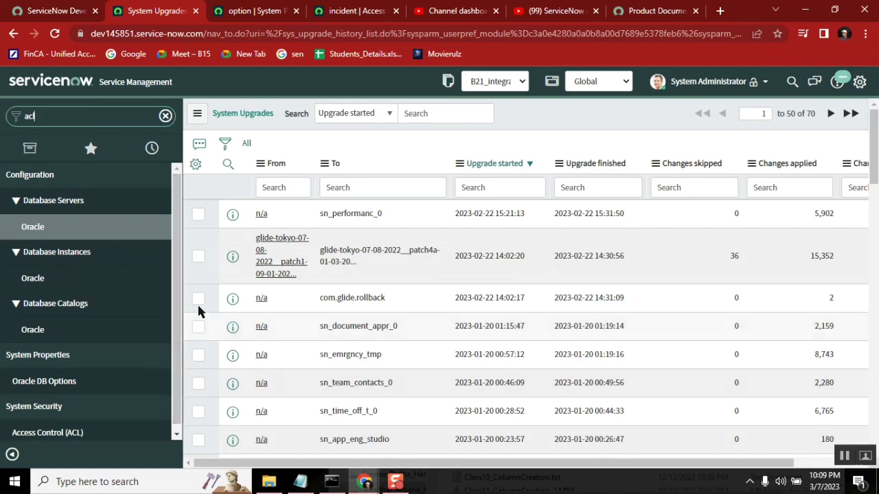
pyautogui.middleClick(107, 431)
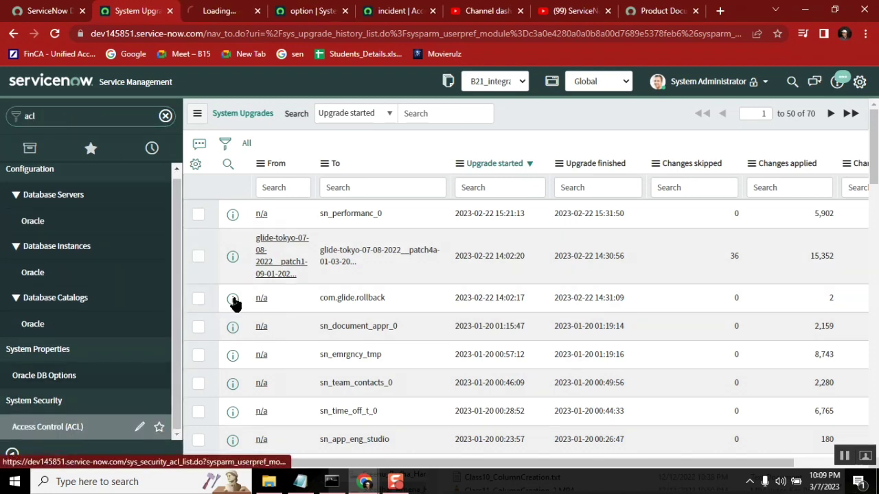
pyautogui.click(223, 13)
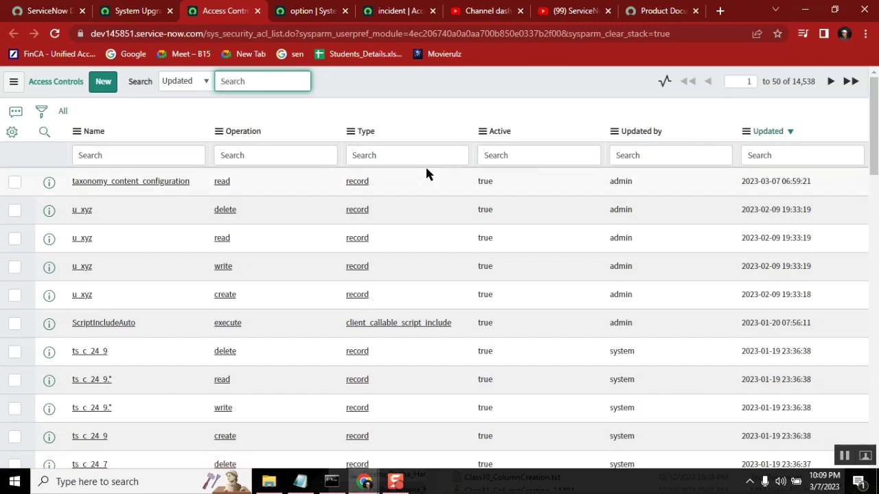
pyautogui.click(400, 11)
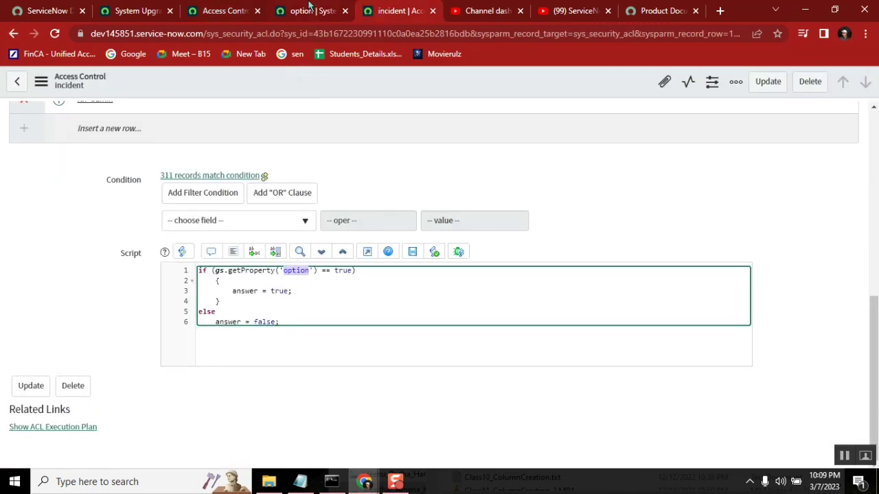
pyautogui.click(223, 11)
# - Add the Script column to the access controls list, placed directly after Operation
pyautogui.click(12, 132)
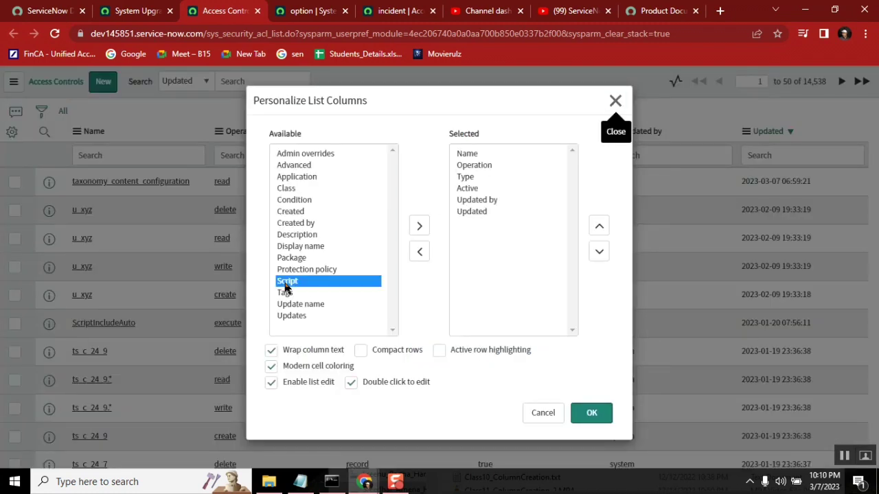
pyautogui.doubleClick(337, 284)
pyautogui.click(419, 226)
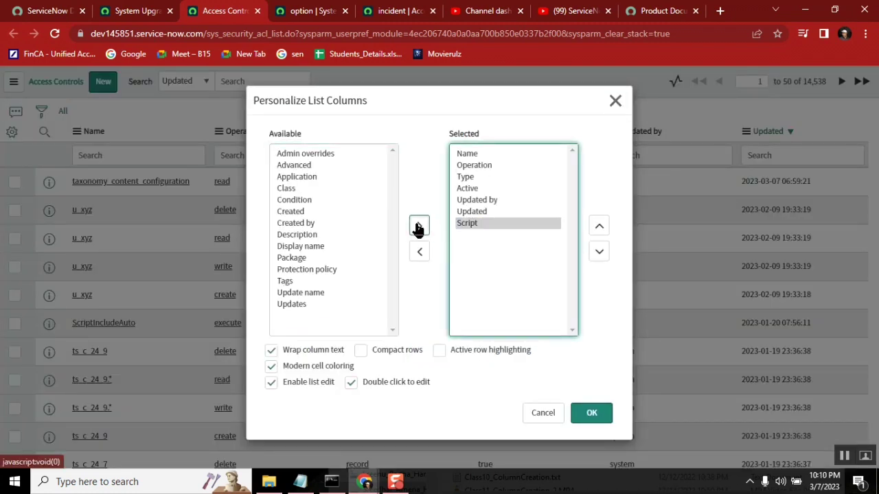
pyautogui.click(598, 227)
pyautogui.click(599, 227)
pyautogui.click(598, 227)
pyautogui.click(598, 227)
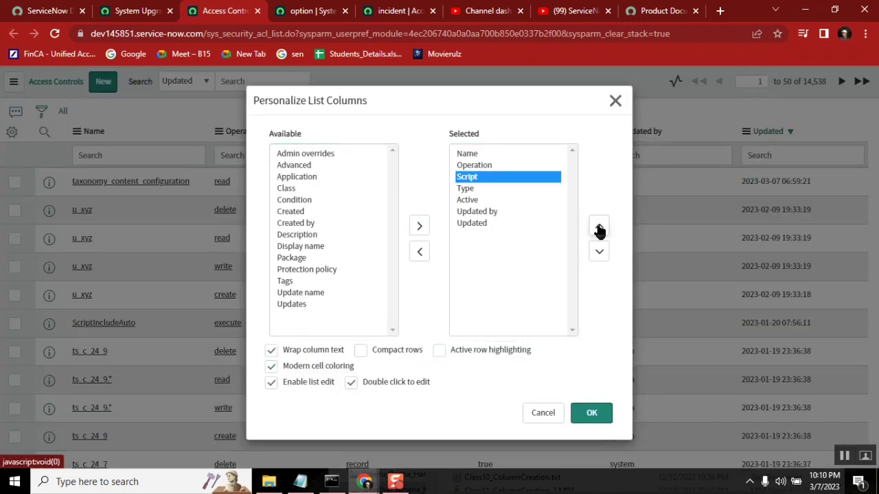
pyautogui.click(592, 413)
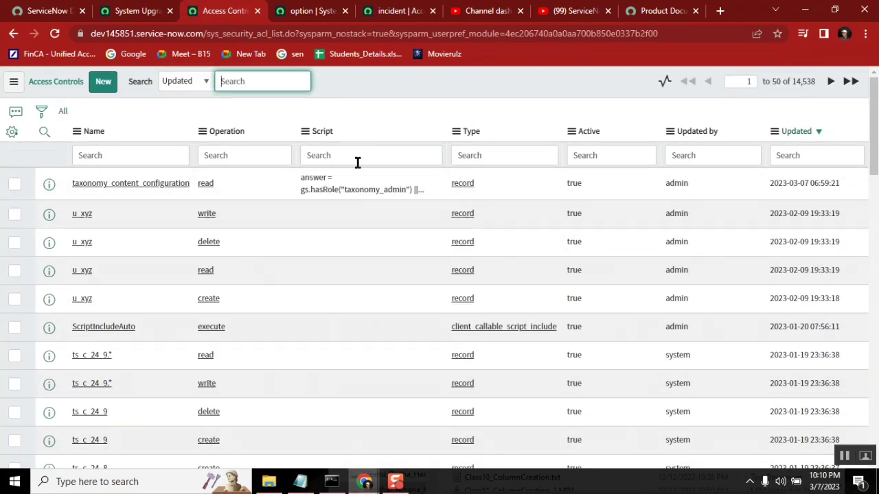
# - Filter out access controls with an empty script and look through the remaining scripts
pyautogui.rightClick(322, 220)
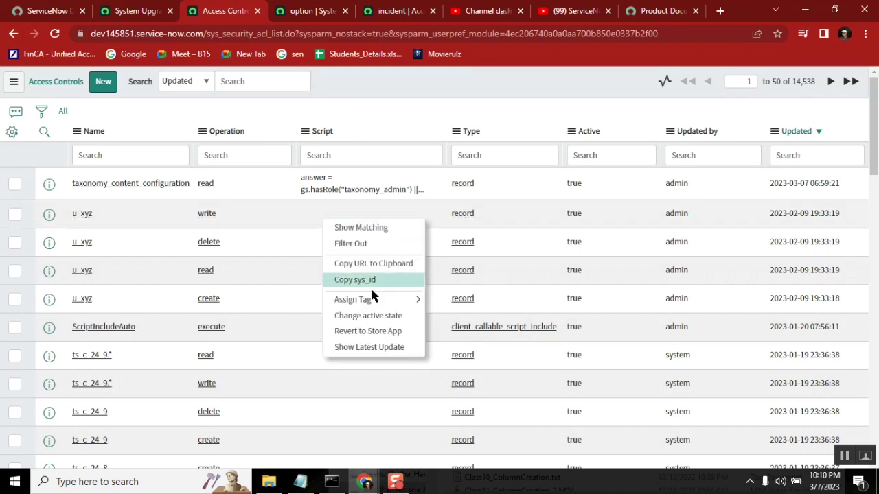
pyautogui.click(363, 244)
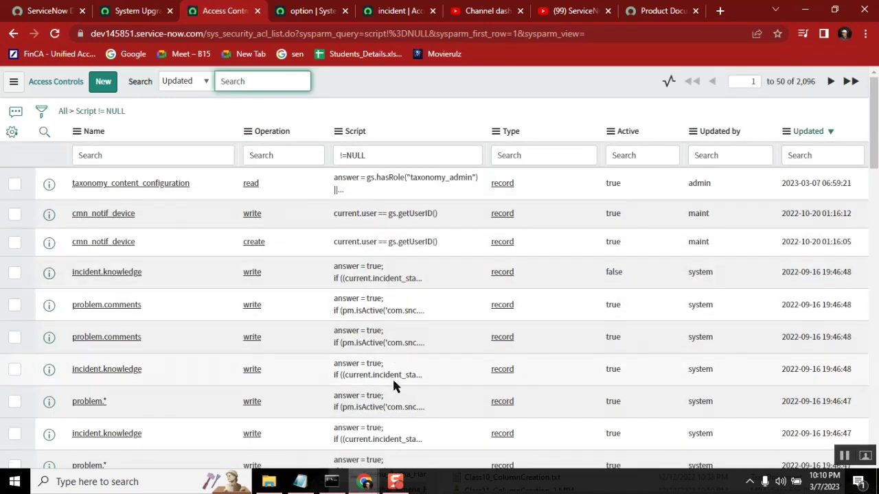
pyautogui.click(378, 155)
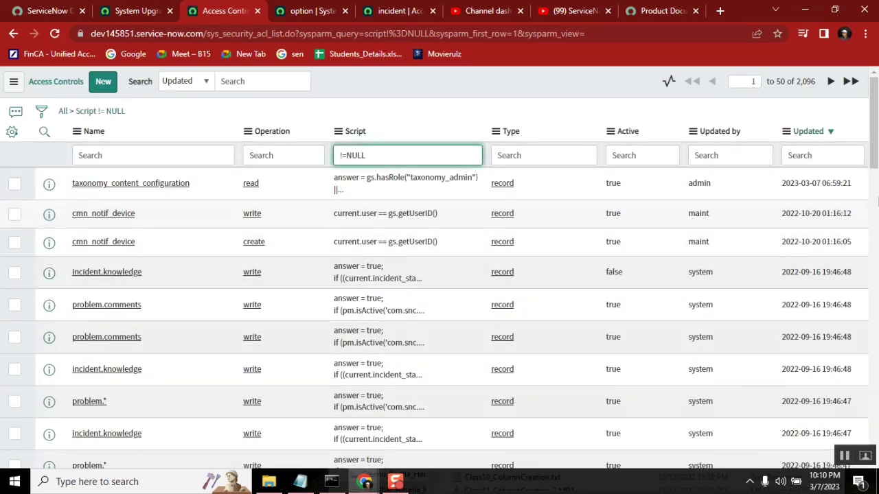
pyautogui.scroll(-5, 877, 201)
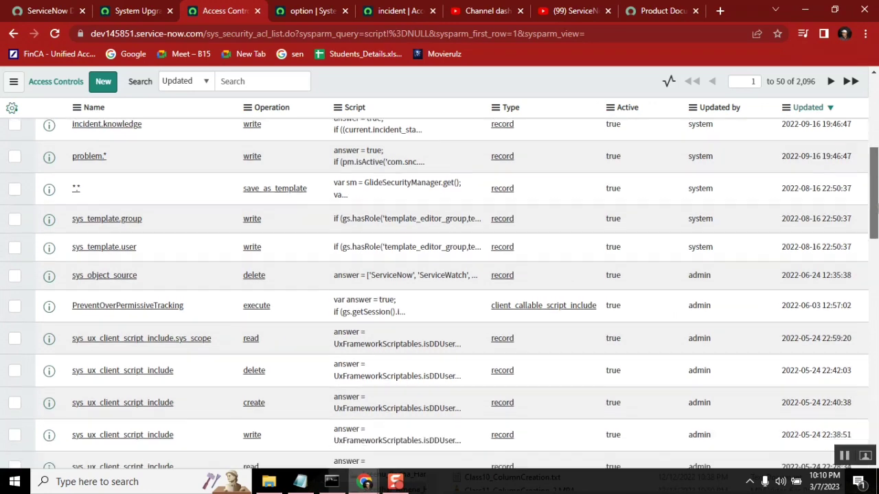
pyautogui.scroll(-1, 877, 201)
pyautogui.scroll(-3, 876, 201)
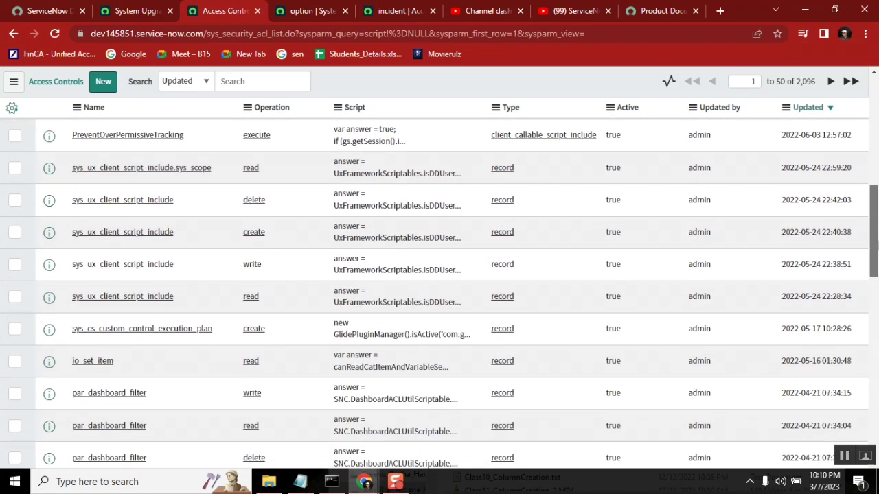
pyautogui.scroll(10, 873, 226)
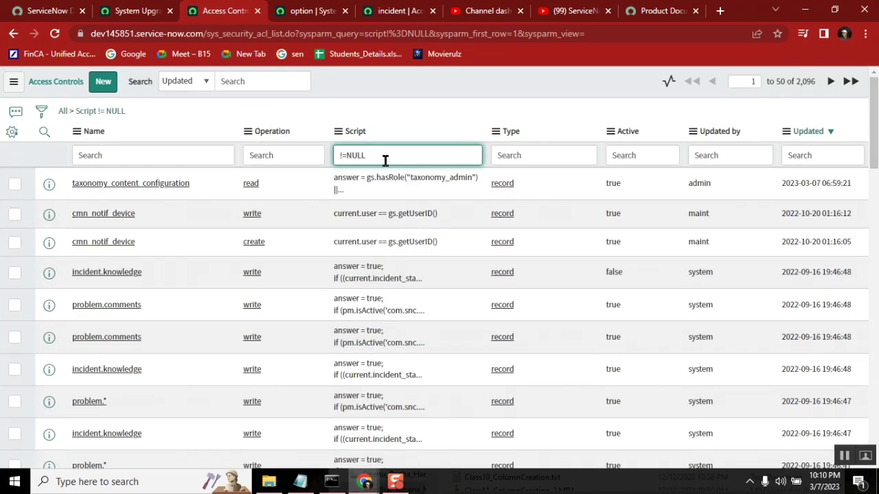
# - Filter the access controls list to scripts matching *property
pyautogui.press('BackSpace')
pyautogui.press('BackSpace')
pyautogui.press('BackSpace')
pyautogui.press('BackSpace')
pyautogui.press('BackSpace')
pyautogui.press('BackSpace')
pyautogui.write('*property')
pyautogui.press('Return')
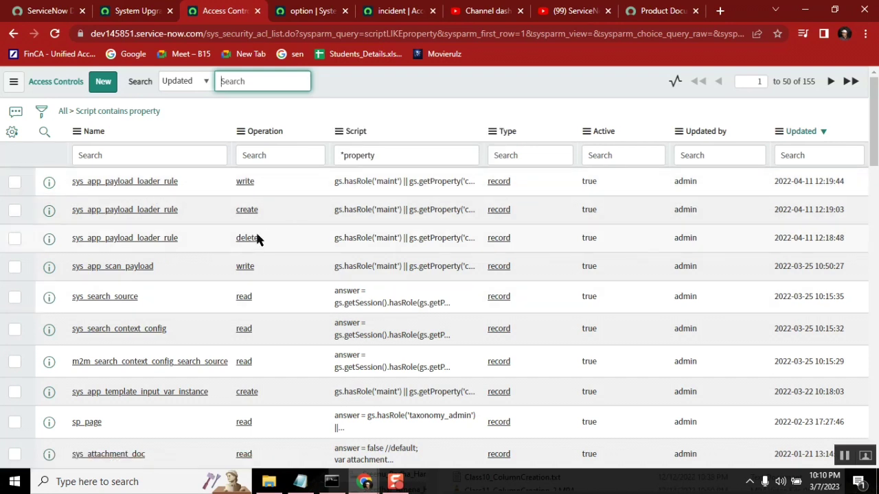
# - Open the sys_app_payload_loader_rule delete ACL in a separate browser tab and examine its required role and script
pyautogui.middleClick(154, 239)
pyautogui.click(273, 12)
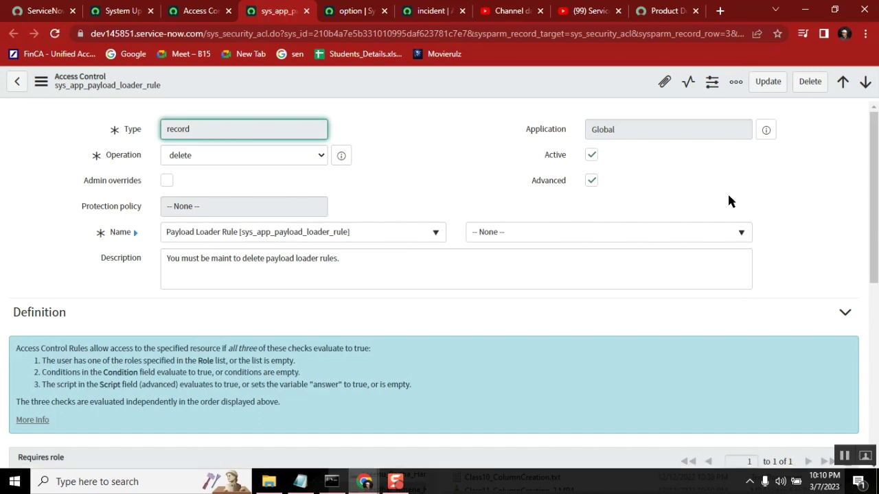
pyautogui.scroll(-3, 874, 206)
pyautogui.scroll(-2, 236, 190)
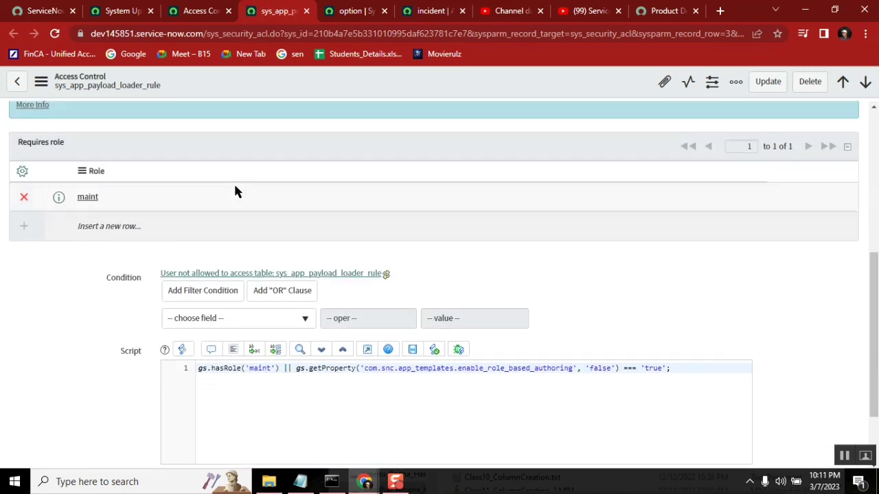
# - Copy the property name com.snc.app_templates.enable_role_based_authoring from the getProperty call in the sys_app_payload_loader_rule ACL's script
pyautogui.doubleClick(261, 368)
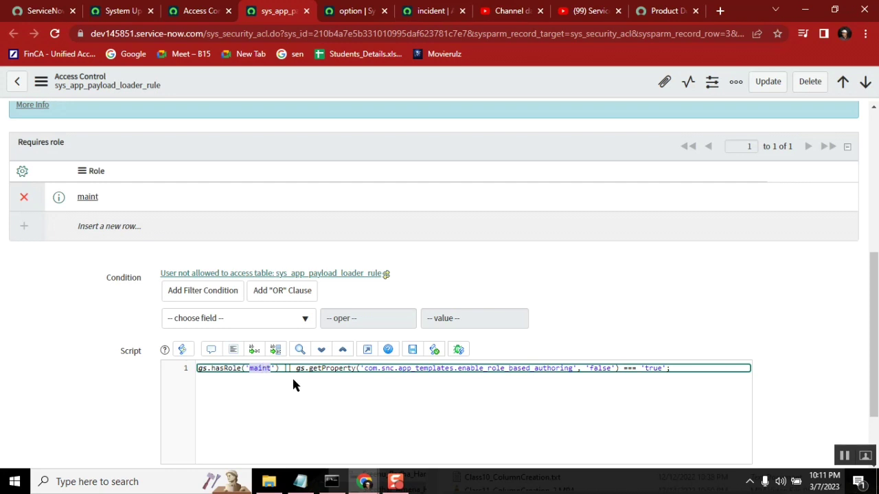
pyautogui.moveTo(364, 369); pyautogui.dragTo(574, 368)
pyautogui.hotkey('ctrl', 'c')
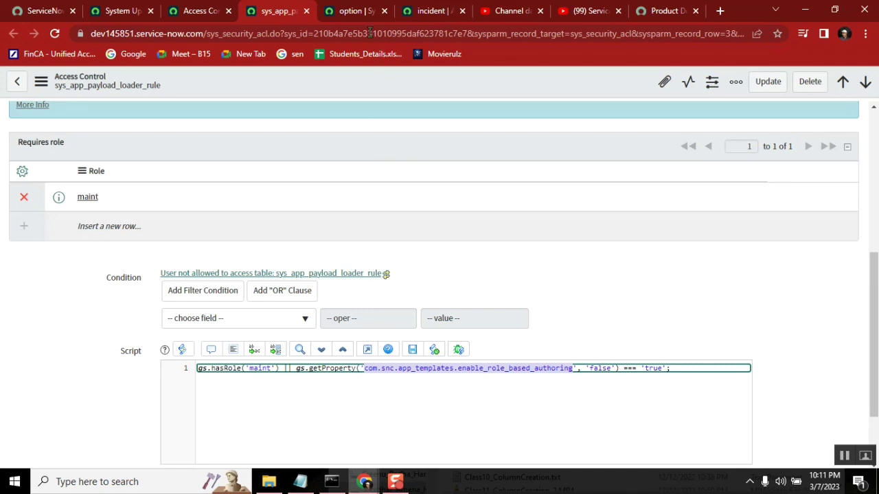
# - Duplicate the browser tab with the option property and change its address to sys_properties_list to load the system properties list
pyautogui.click(349, 11)
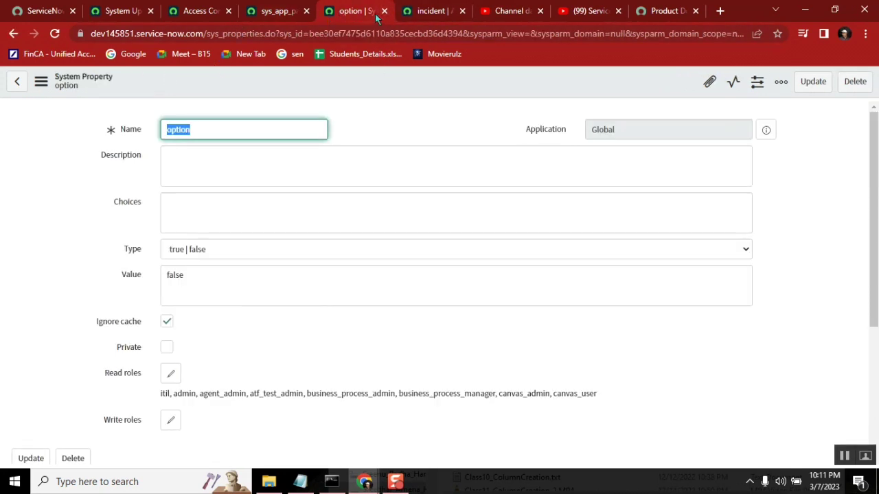
pyautogui.rightClick(357, 10)
pyautogui.press('Escape')
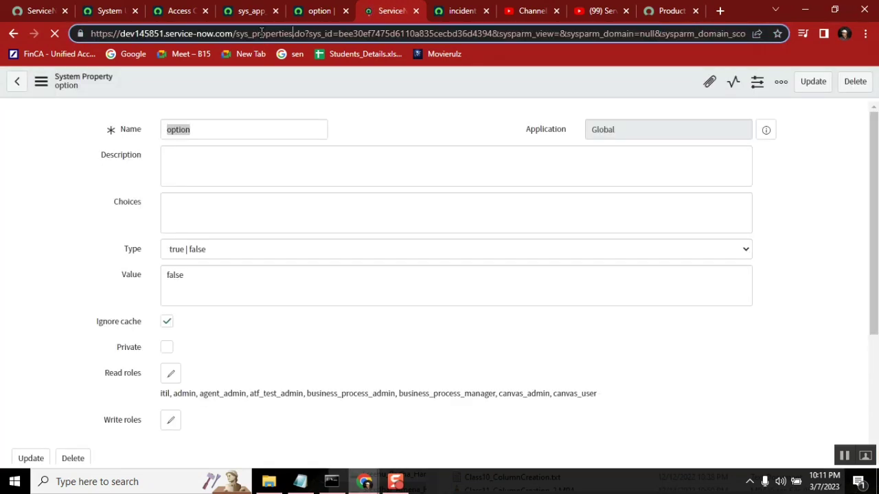
pyautogui.write('_list')
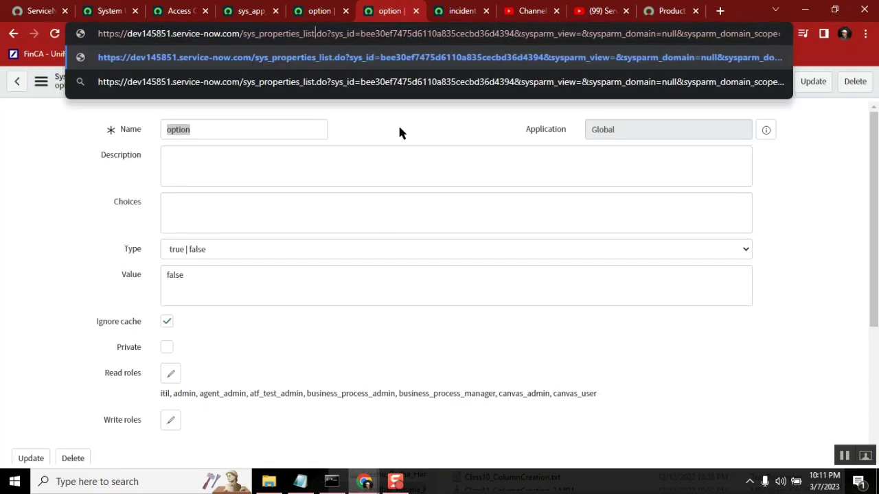
pyautogui.press('Return')
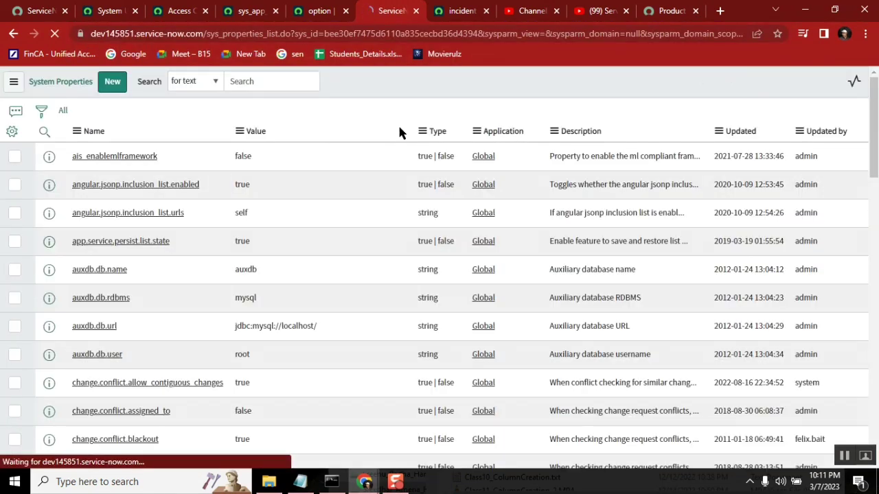
# - Filter the system properties by the copied name com.snc.app_templates.enable_role_based_authoring and open the matching record to check its value
pyautogui.hotkey('ctrl', 'v')
pyautogui.press('Return')
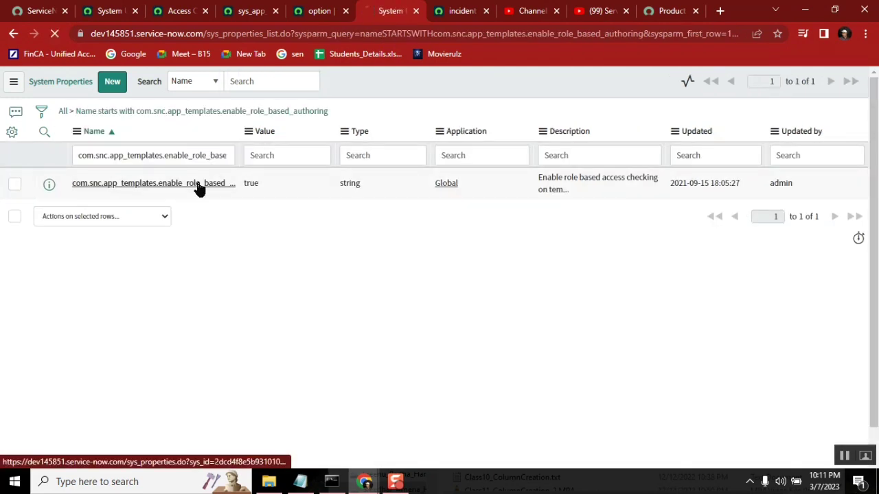
pyautogui.click(199, 184)
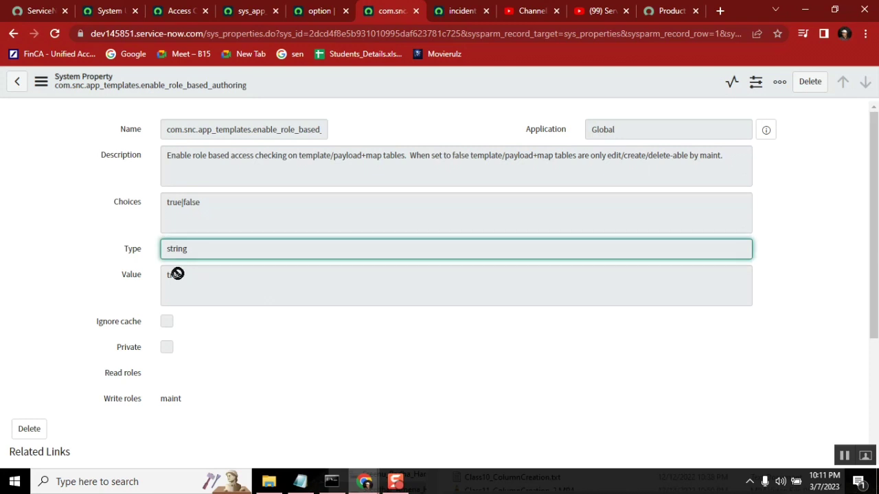
pyautogui.doubleClick(176, 274)
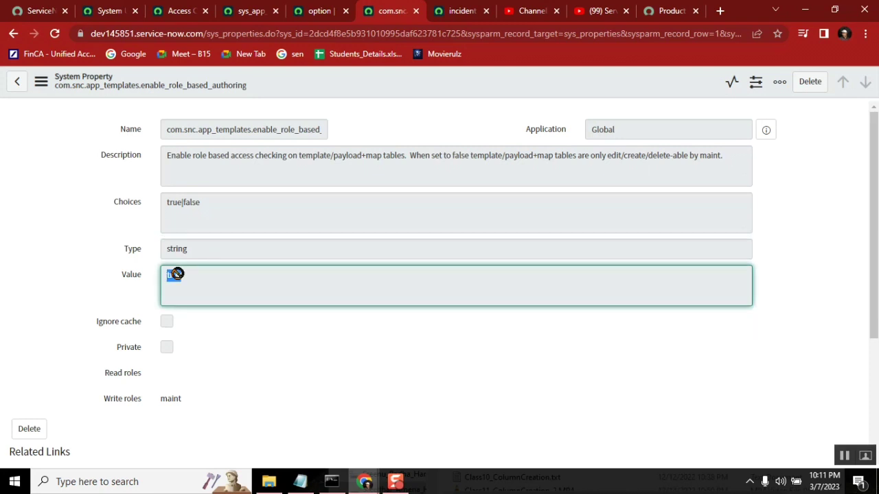
# - Compare the option and enable_role_based_authoring property records, and examine the second getProperty argument in the sys_app_payload_loader_rule script
pyautogui.moveTo(171, 274); pyautogui.dragTo(235, 31)
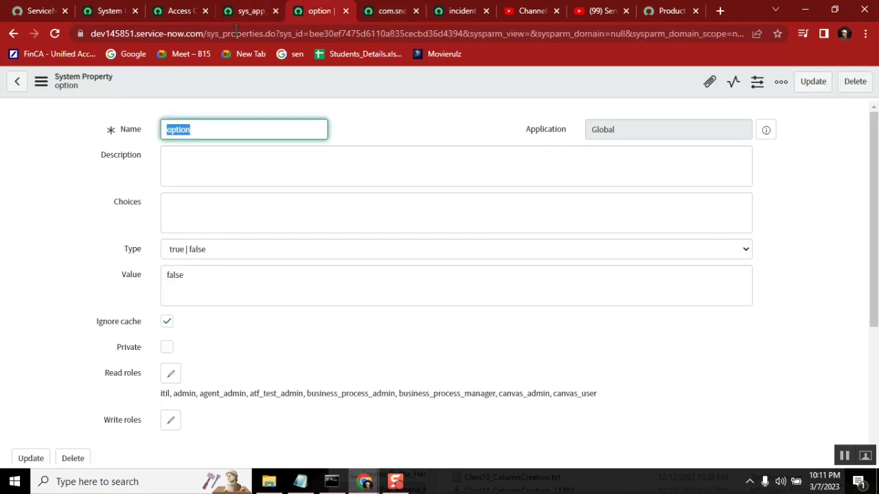
pyautogui.moveTo(254, 266); pyautogui.dragTo(226, 254)
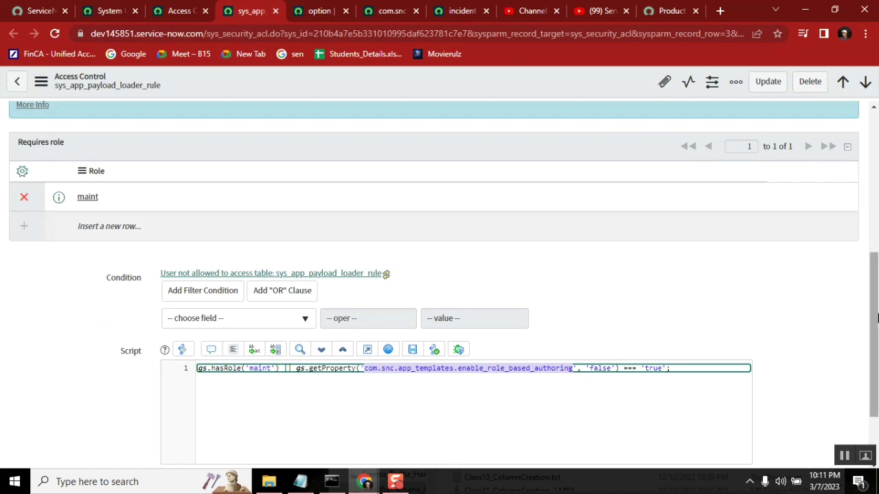
pyautogui.moveTo(876, 317); pyautogui.dragTo(877, 357)
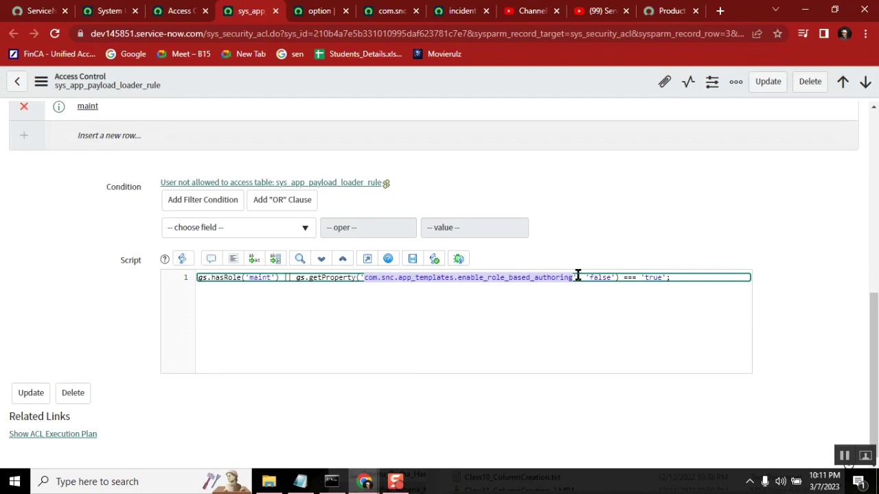
pyautogui.moveTo(577, 282); pyautogui.dragTo(612, 281)
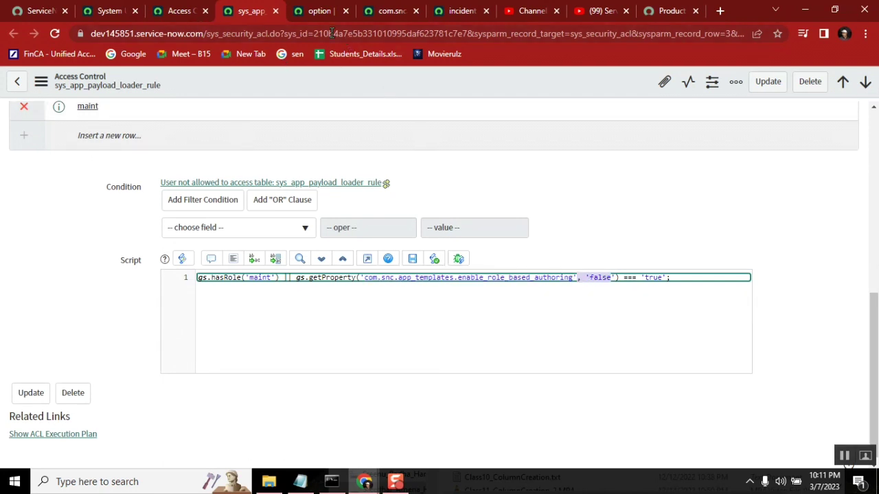
pyautogui.click(312, 12)
pyautogui.click(389, 10)
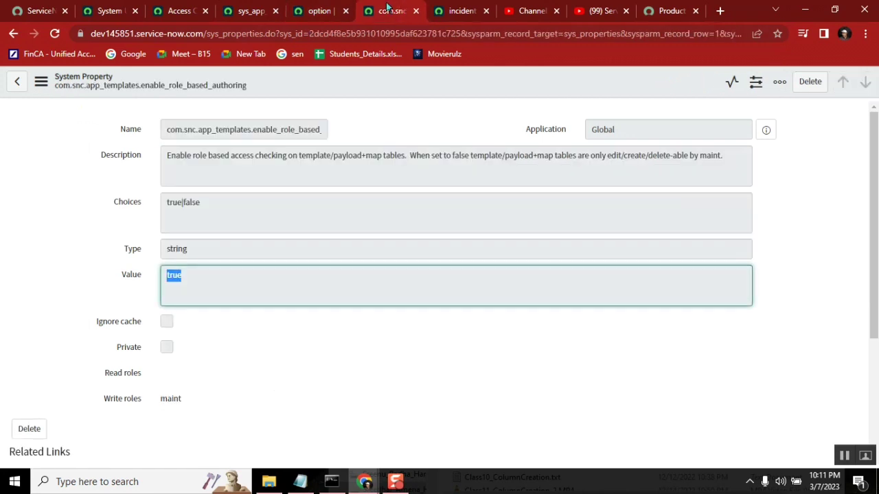
pyautogui.click(328, 10)
pyautogui.click(175, 10)
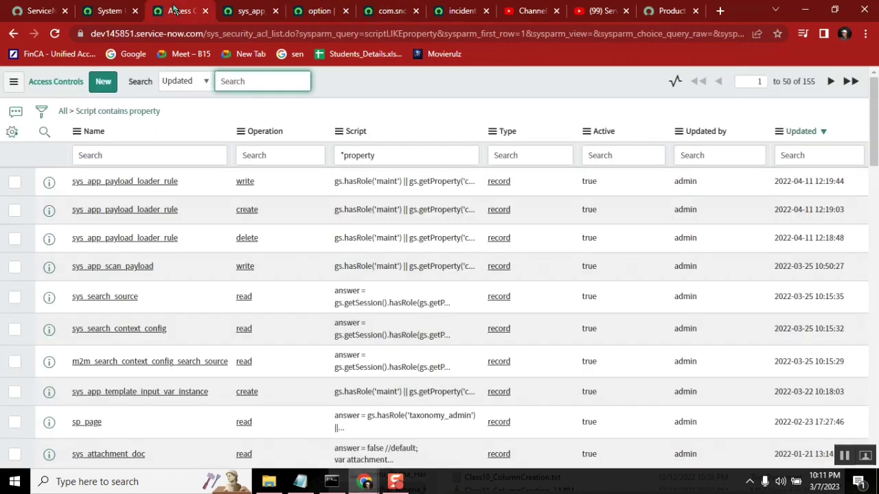
pyautogui.click(243, 12)
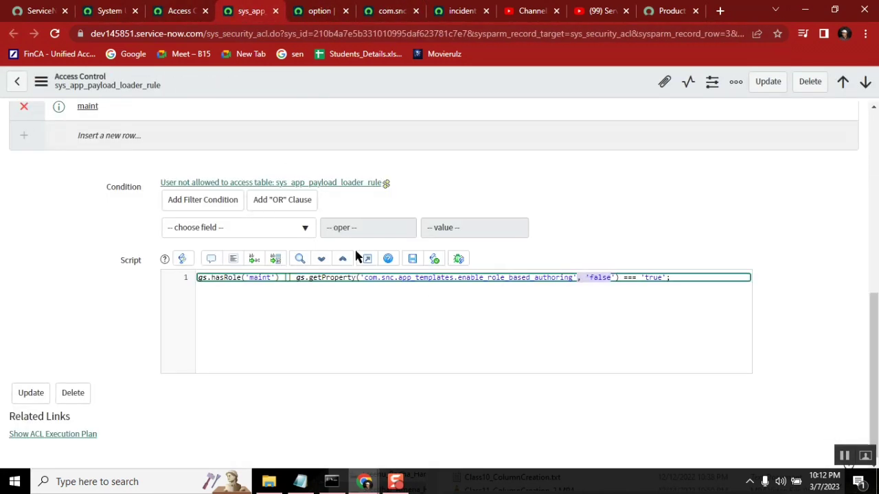
# - Insert an empty gs.getProperty() call on a new line below the if condition in the incident ACL's script
pyautogui.click(457, 12)
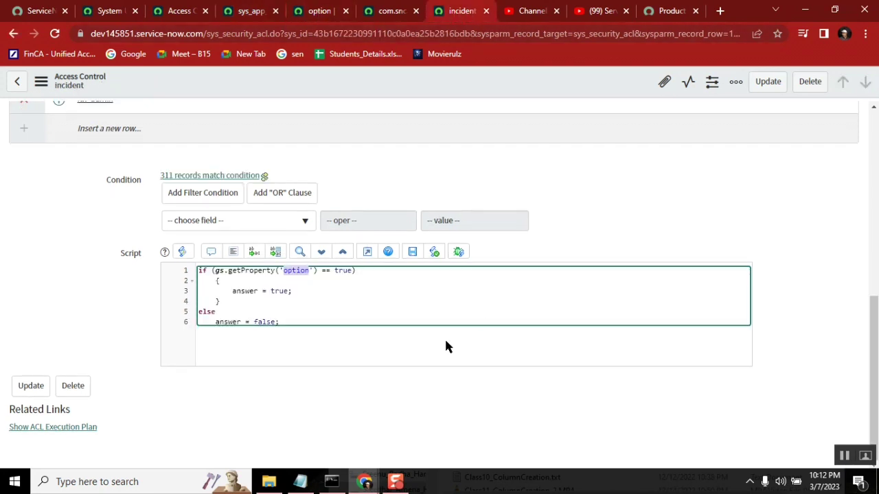
pyautogui.click(390, 266)
pyautogui.press('Return')
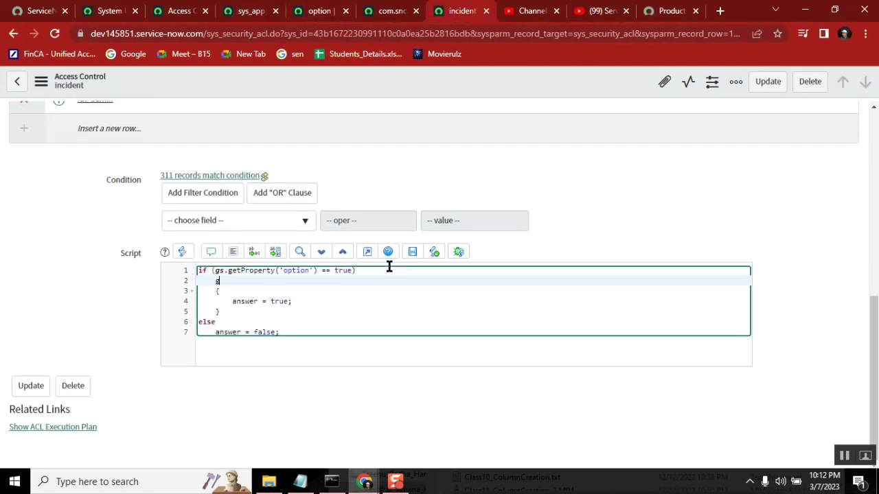
pyautogui.write('gs.getPrope')
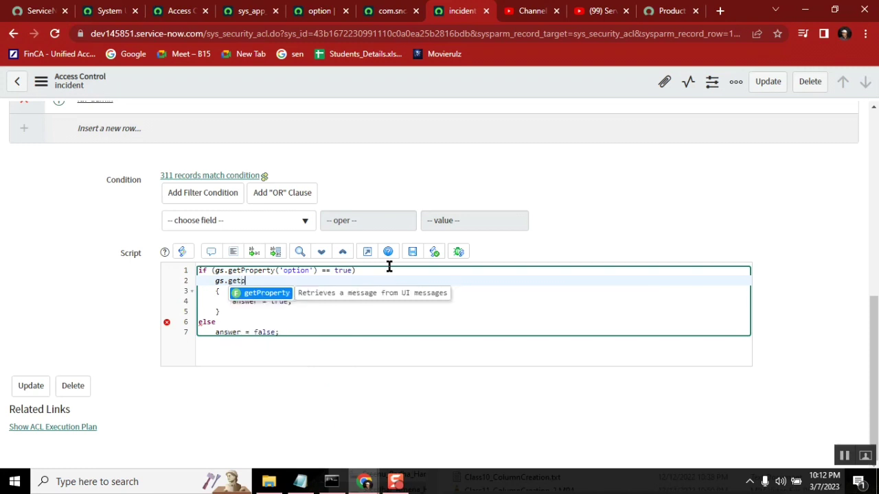
pyautogui.write('r')
pyautogui.press('Return')
pyautogui.write('(')
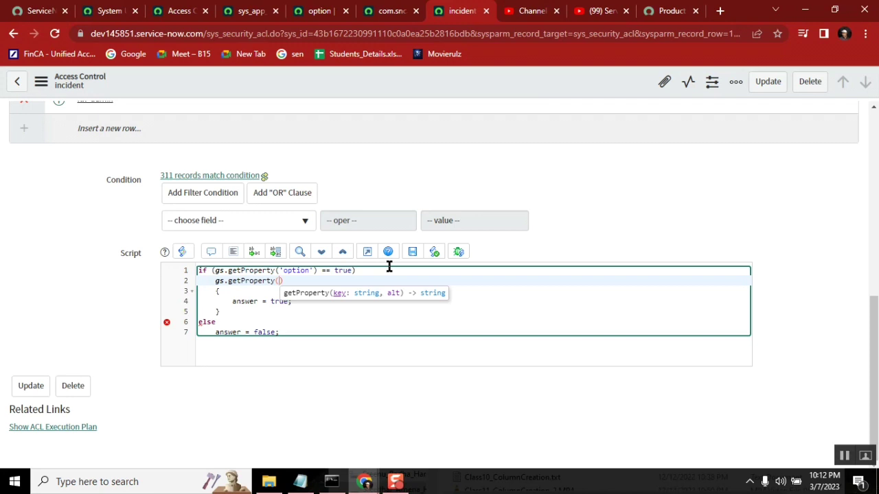
# - Review the two system property records, the sys_app_payload_loader_rule ACL and the filtered access controls list
pyautogui.click(313, 21)
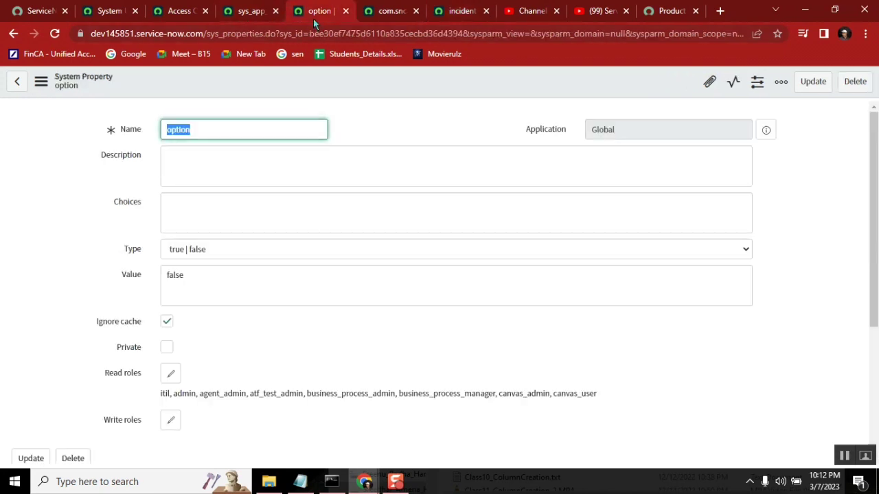
pyautogui.click(379, 15)
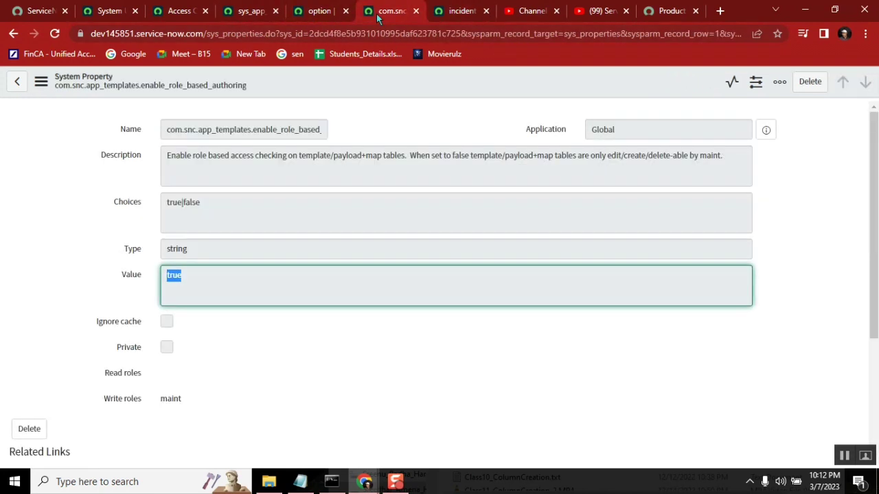
pyautogui.click(248, 14)
pyautogui.click(180, 11)
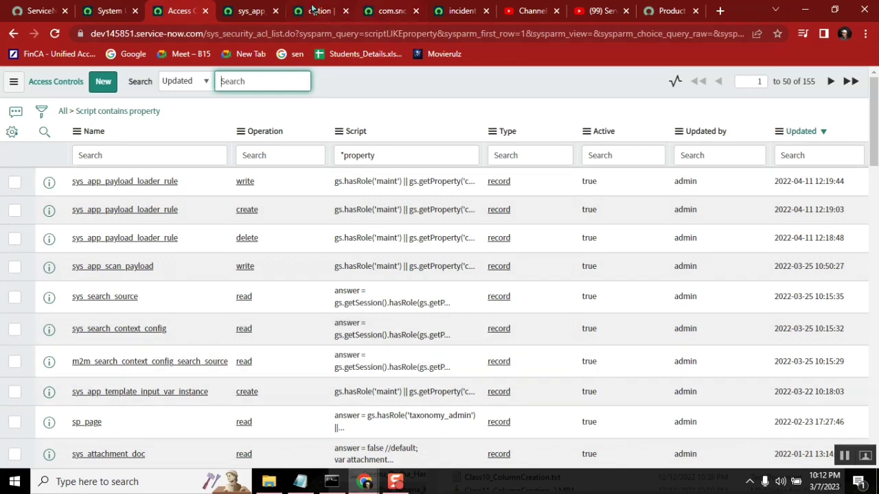
# - Add 'false' as the default value after 'option' in the if condition's getProperty call of the incident ACL script
pyautogui.click(458, 20)
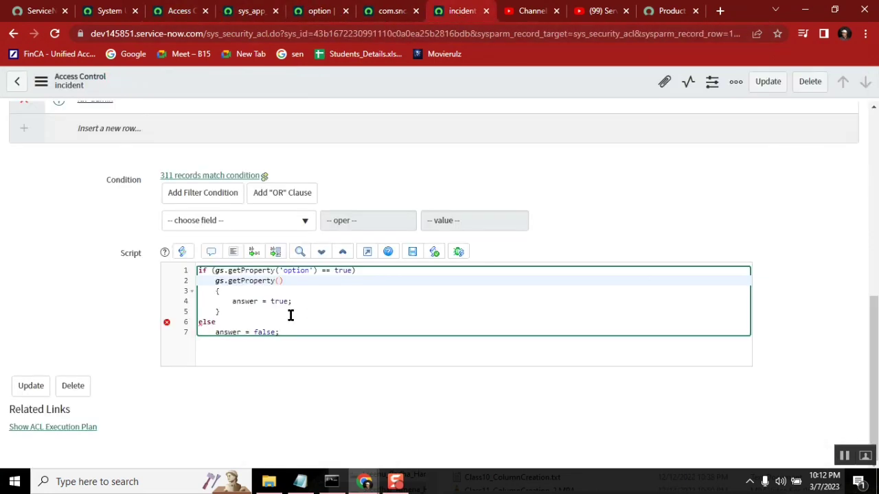
pyautogui.click(311, 272)
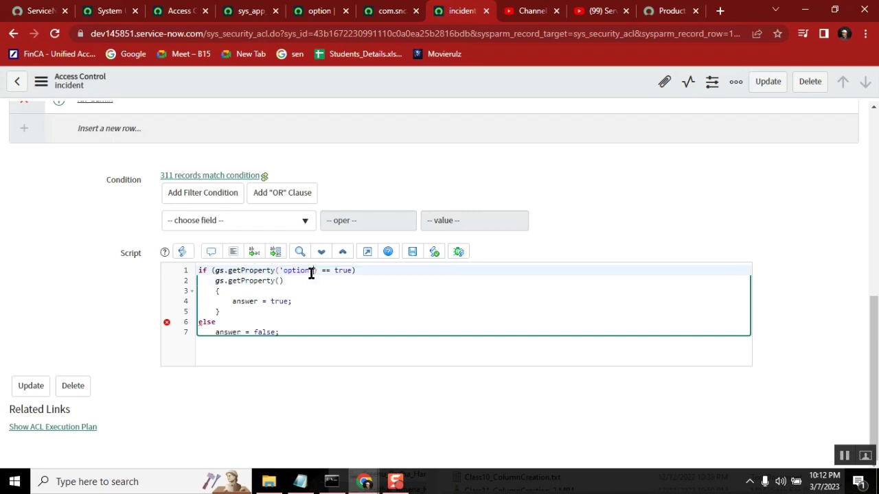
pyautogui.write('m')
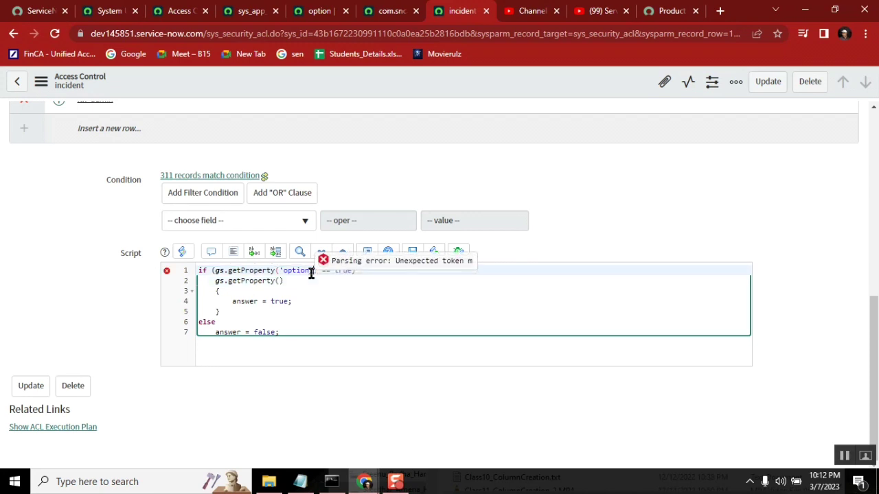
pyautogui.write(" 'false")
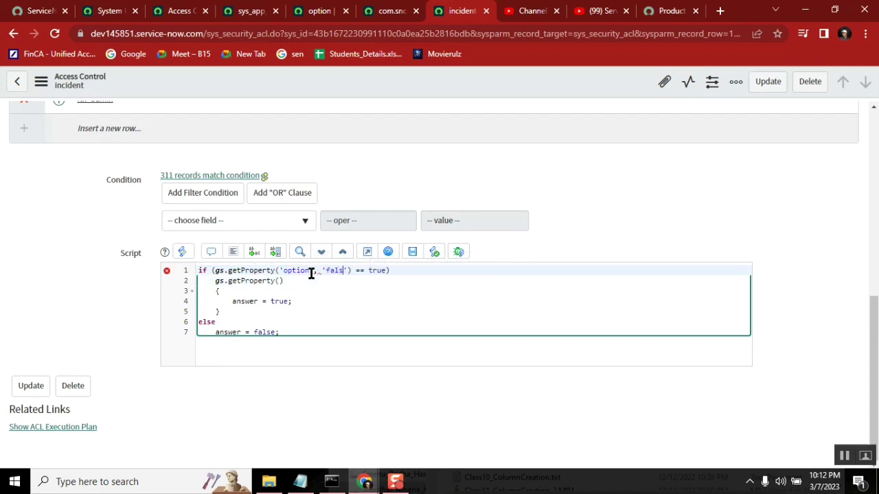
pyautogui.press('Right')
pyautogui.press('Right')
pyautogui.press('Right')
# - Delete the else branch with answer = false from the incident ACL's script
pyautogui.click(240, 318)
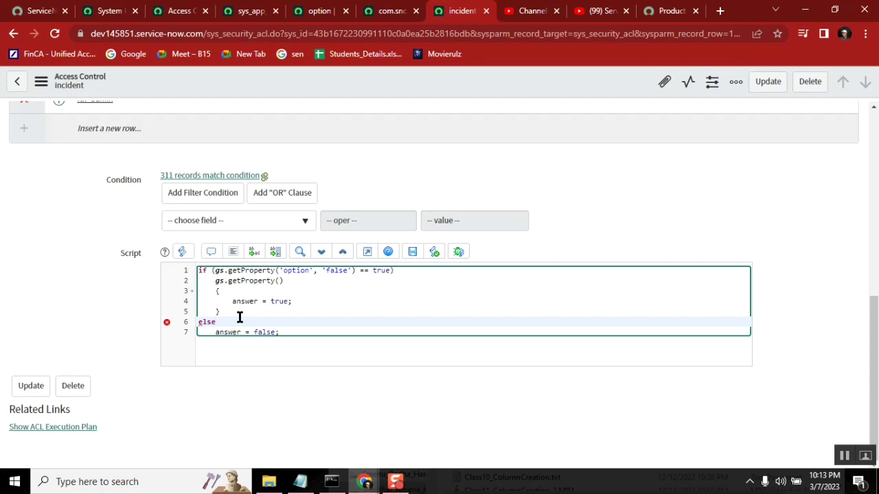
pyautogui.write('{')
pyautogui.hotkey('shift', 'Home')
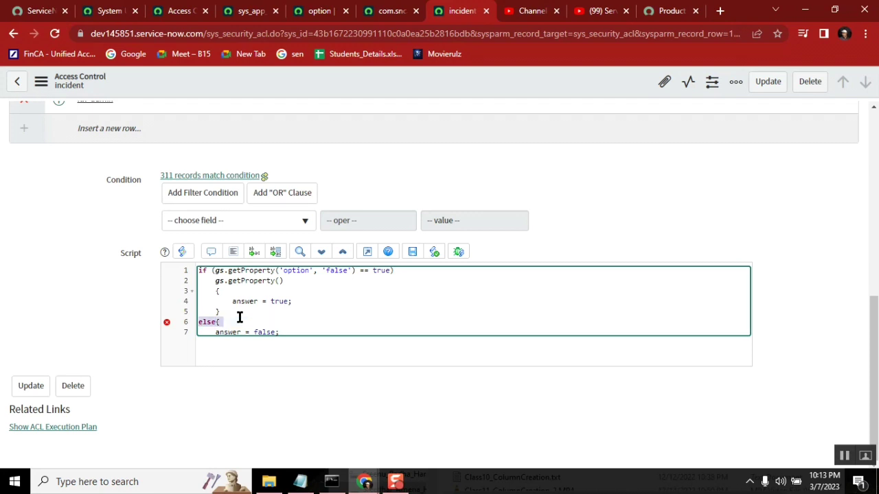
pyautogui.hotkey('shift', 'Down')
pyautogui.hotkey('shift', 'End')
pyautogui.press('BackSpace')
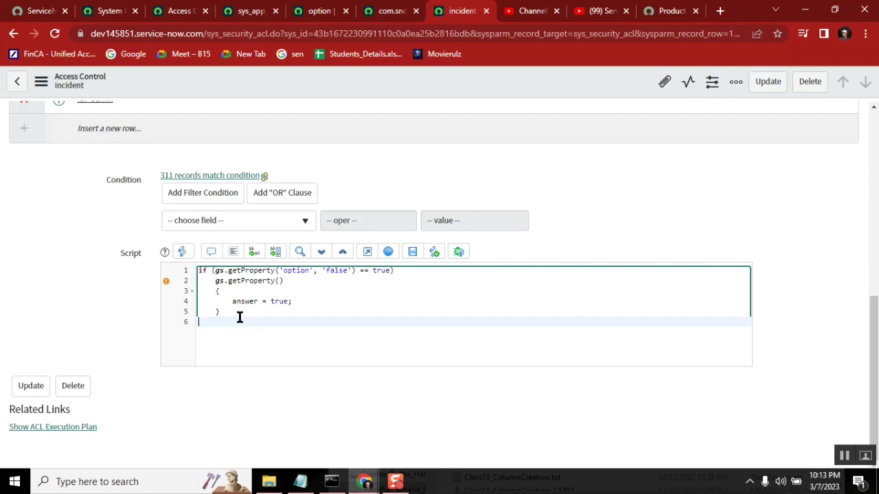
# - Remove the empty gs.getProperty() call below the if condition in the incident ACL's script
pyautogui.click(312, 282)
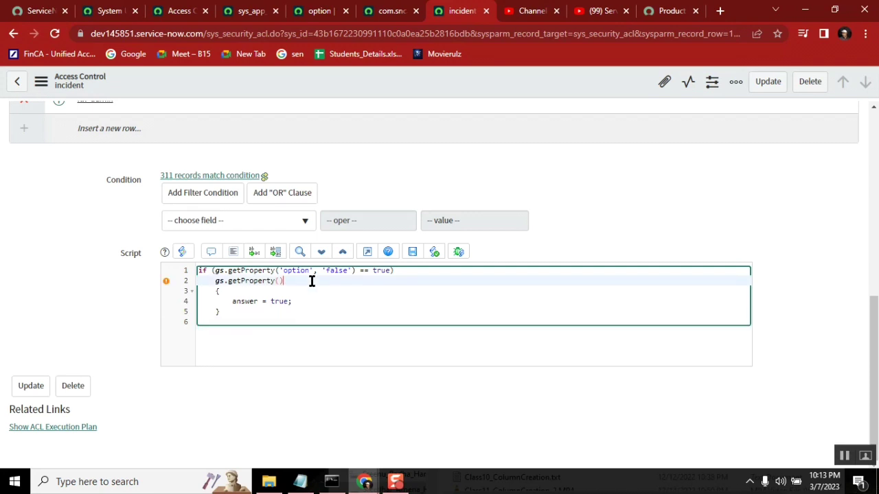
pyautogui.hotkey('shift', 'Home')
pyautogui.press('BackSpace')
# - Remove the 'false' default argument from the if condition's getProperty call, leaving only 'option', and review the true values
pyautogui.doubleClick(342, 270)
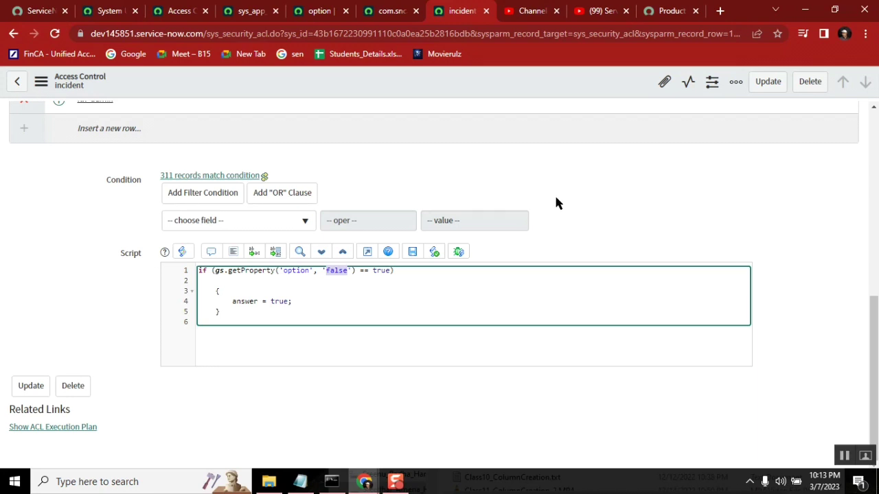
pyautogui.click(586, 175)
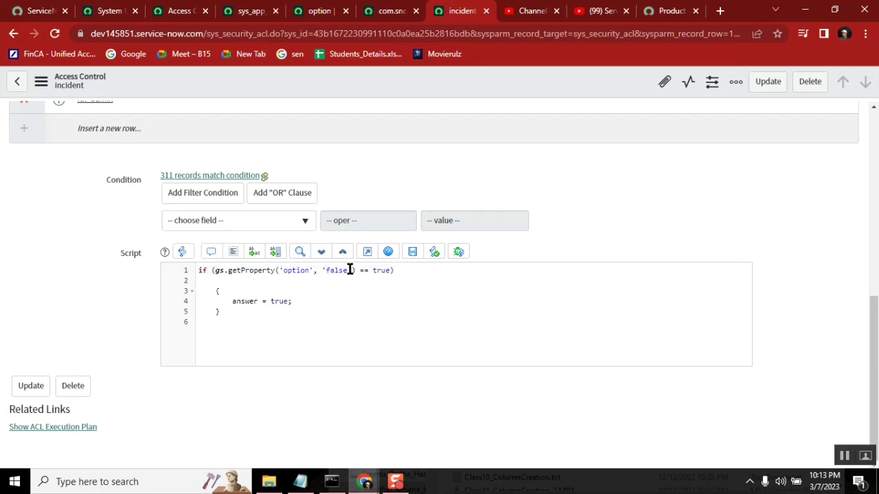
pyautogui.moveTo(352, 270); pyautogui.dragTo(314, 271)
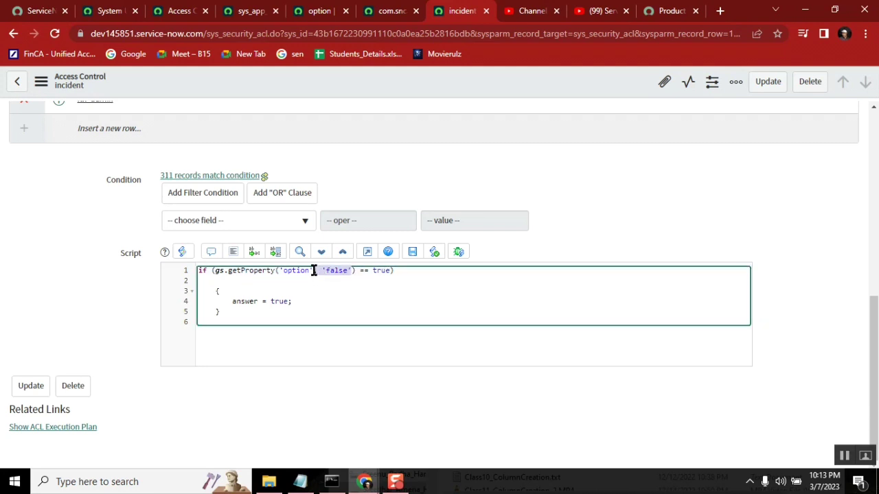
pyautogui.press('BackSpace')
pyautogui.doubleClick(343, 270)
pyautogui.doubleClick(279, 301)
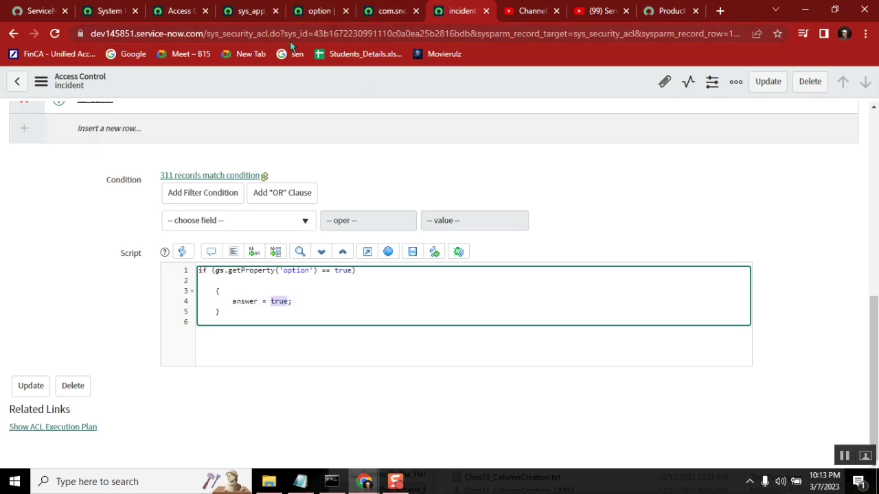
# - Close the com.snc browser tab and return to the option system property record
pyautogui.click(323, 13)
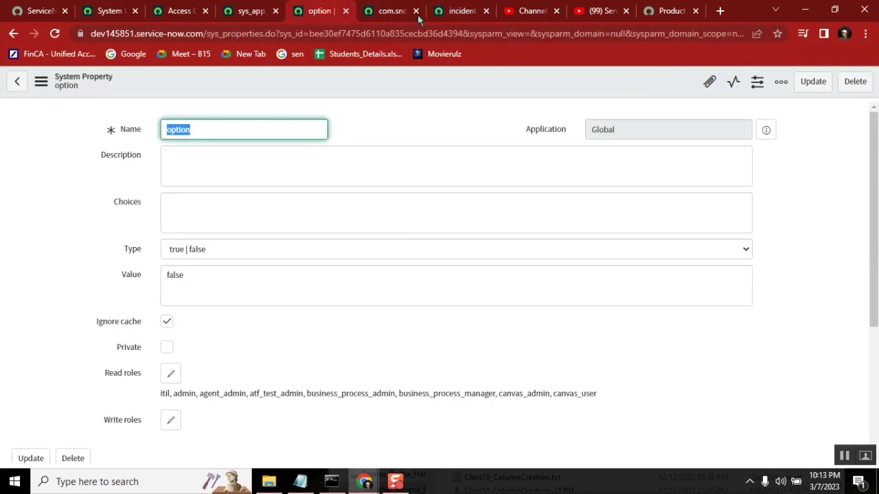
pyautogui.click(457, 12)
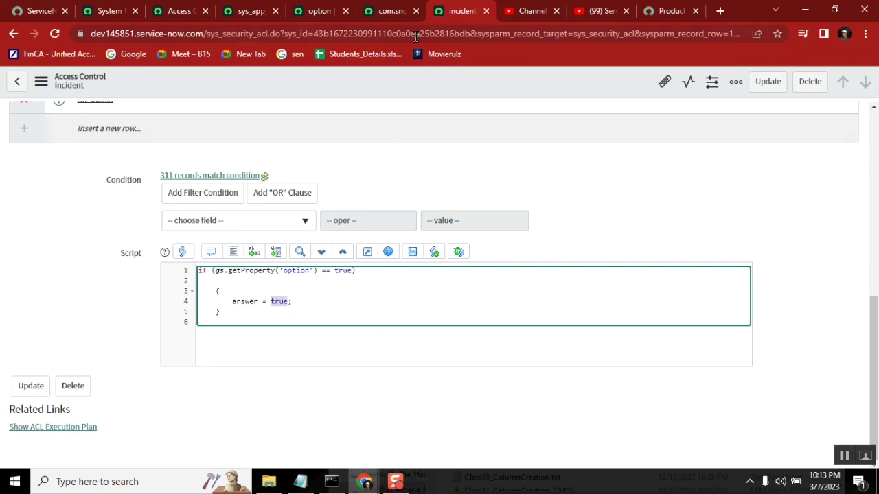
pyautogui.click(416, 10)
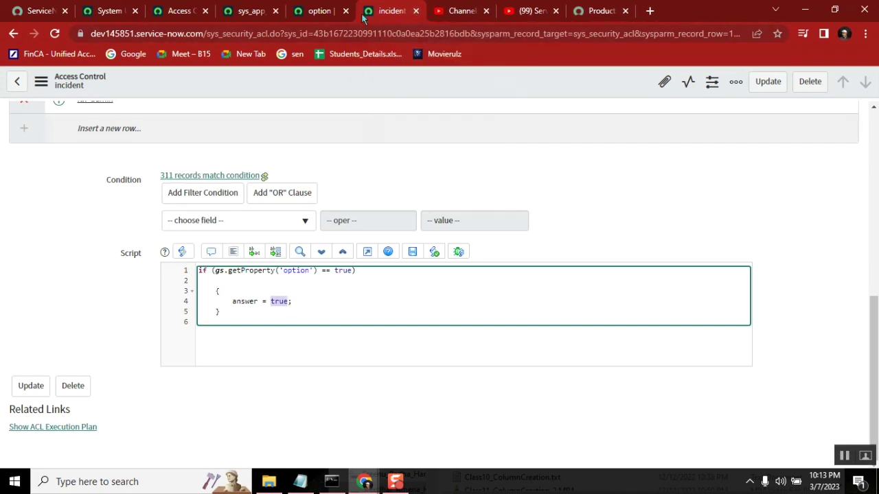
pyautogui.click(319, 11)
pyautogui.click(815, 189)
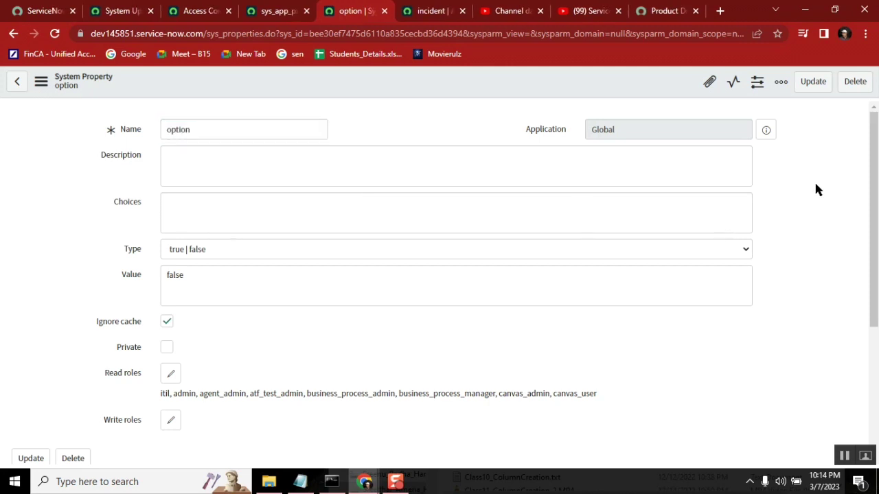
# - Examine the option property's value, the incident ACL's script and the purpose of its Advanced setting
pyautogui.click(203, 34)
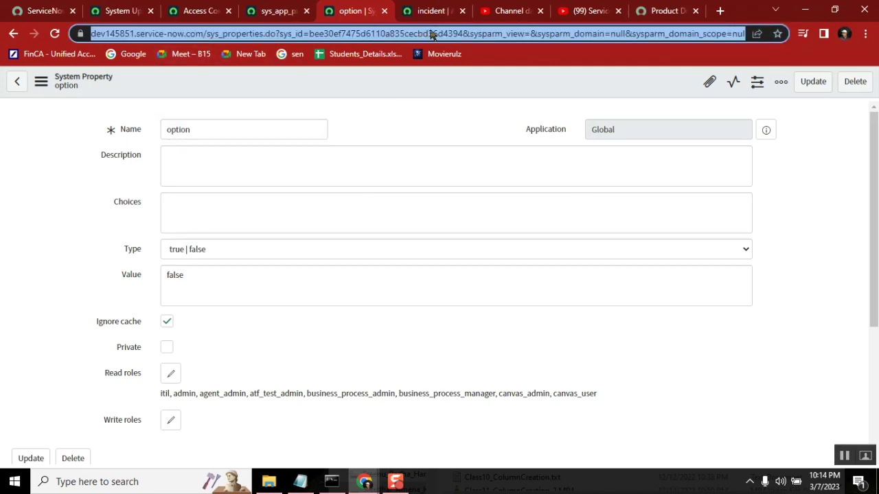
pyautogui.moveTo(189, 275); pyautogui.dragTo(134, 276)
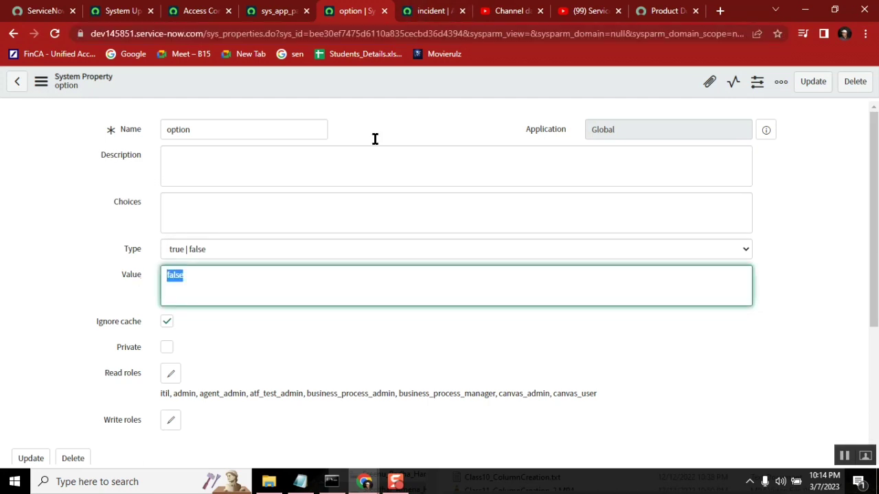
pyautogui.click(430, 14)
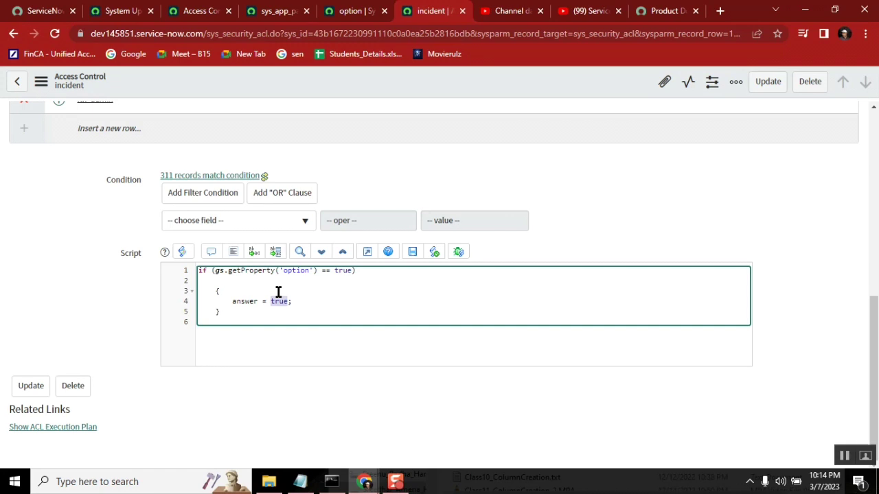
pyautogui.click(319, 307)
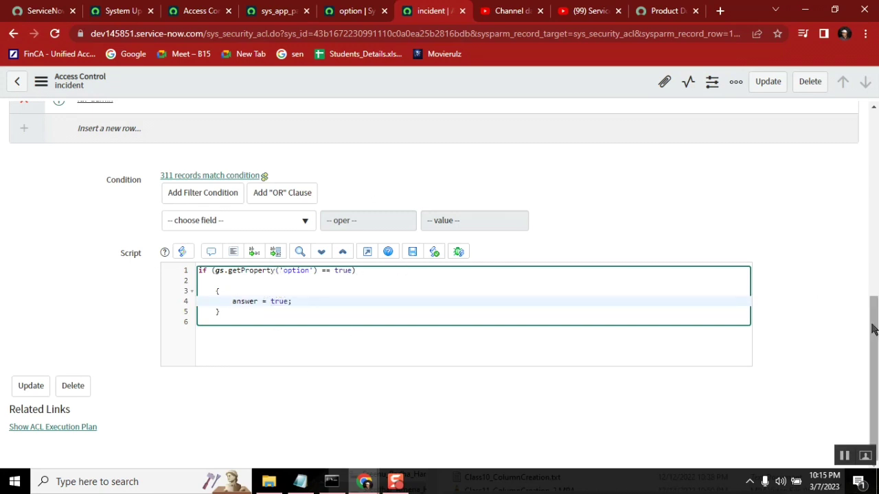
pyautogui.moveTo(874, 328); pyautogui.dragTo(876, 101)
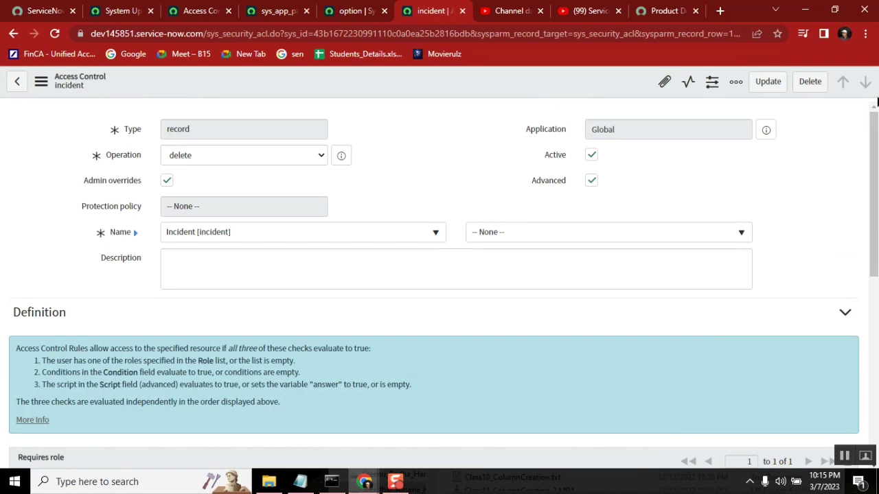
pyautogui.moveTo(555, 185)
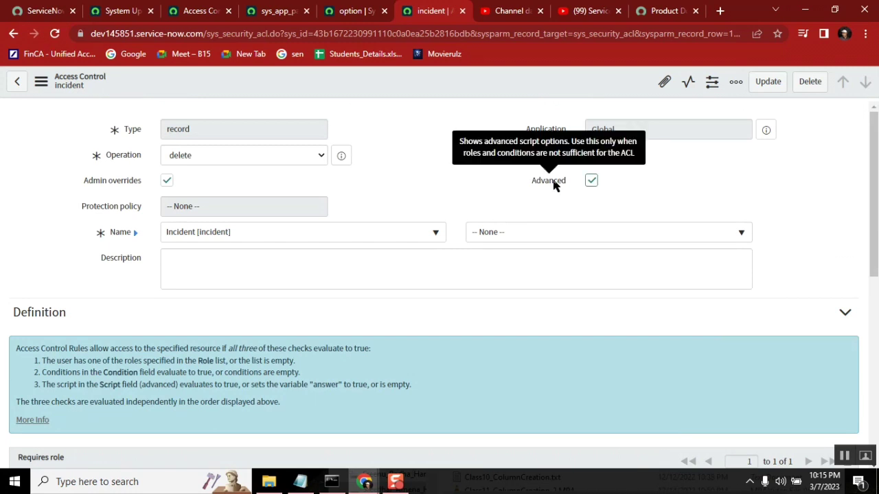
# - Change the option property's value to true and set it back to false
pyautogui.click(349, 10)
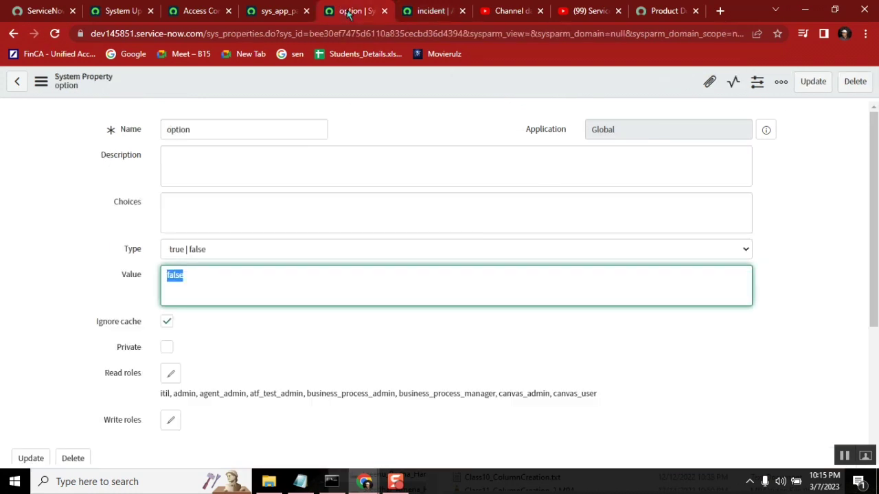
pyautogui.click(194, 275)
pyautogui.press('BackSpace')
pyautogui.press('BackSpace')
pyautogui.press('BackSpace')
pyautogui.press('BackSpace')
pyautogui.write('t')
pyautogui.press('BackSpace')
pyautogui.press('BackSpace')
pyautogui.write('true')
pyautogui.press('BackSpace')
pyautogui.press('BackSpace')
pyautogui.press('BackSpace')
pyautogui.press('BackSpace')
pyautogui.write('false')
# - Compare the option property's read roles and value with the true comparison in the incident ACL's script condition
pyautogui.moveTo(607, 394); pyautogui.dragTo(313, 371)
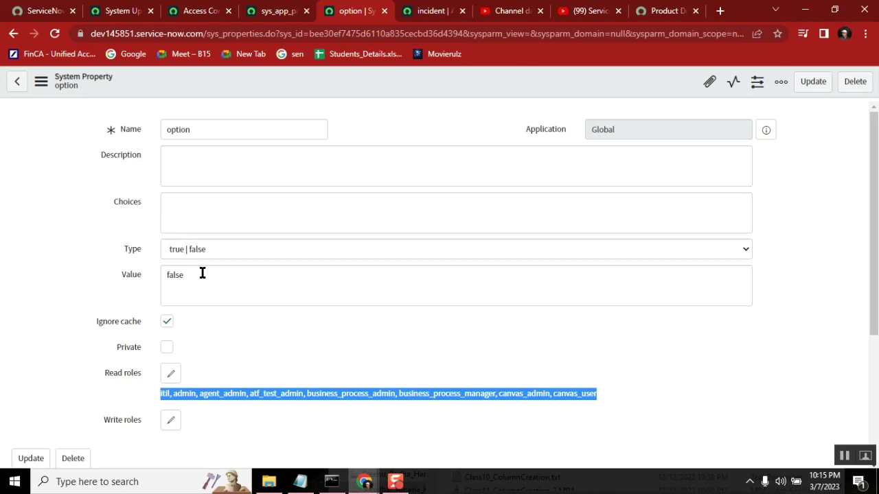
pyautogui.click(428, 14)
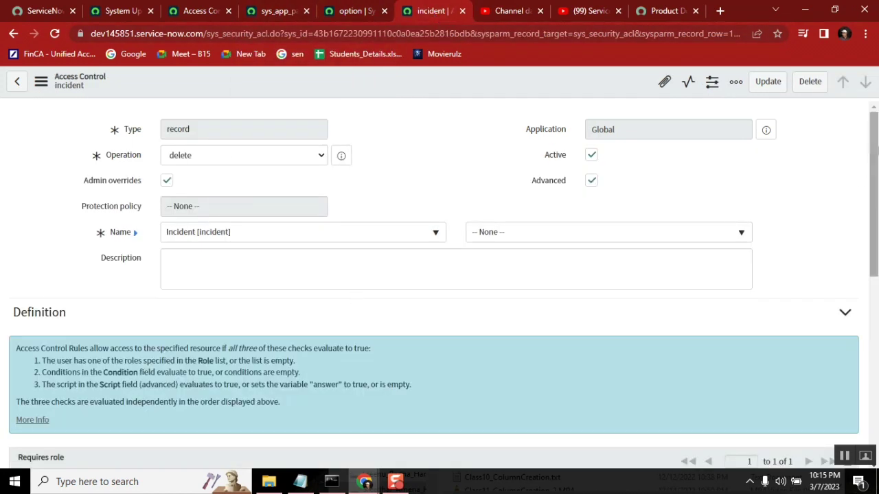
pyautogui.scroll(-5, 412, 309)
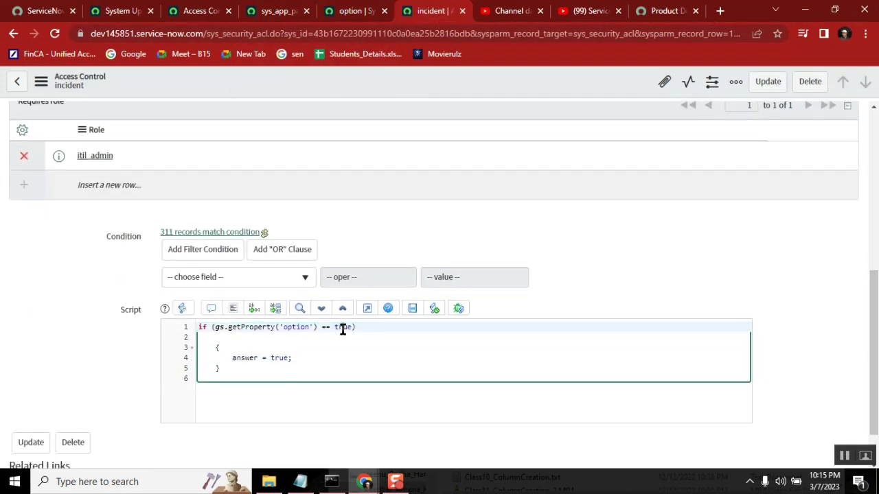
pyautogui.doubleClick(342, 327)
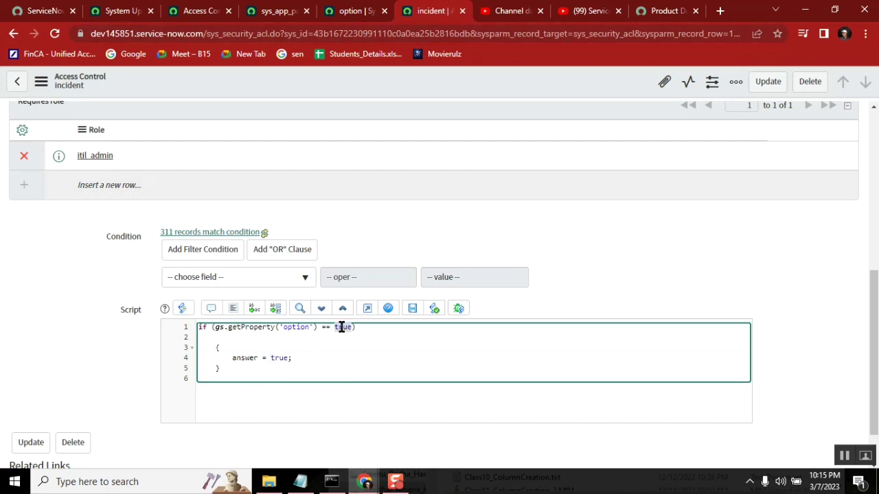
pyautogui.click(354, 10)
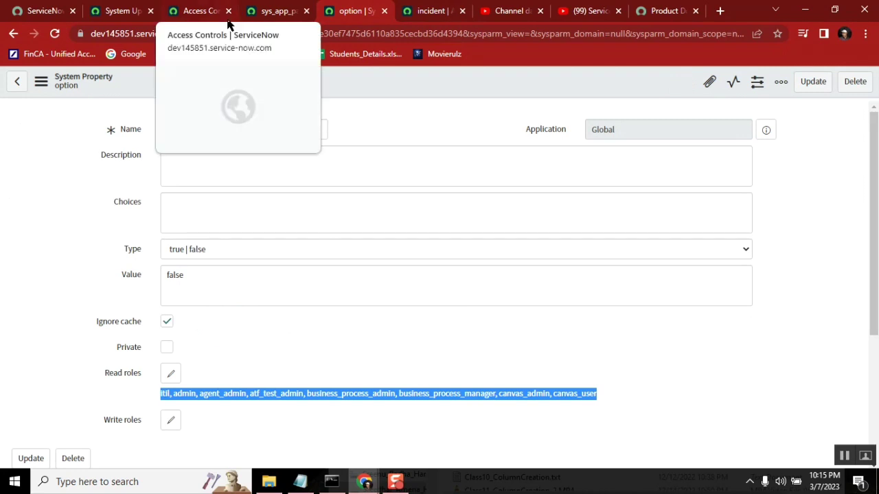
pyautogui.doubleClick(177, 269)
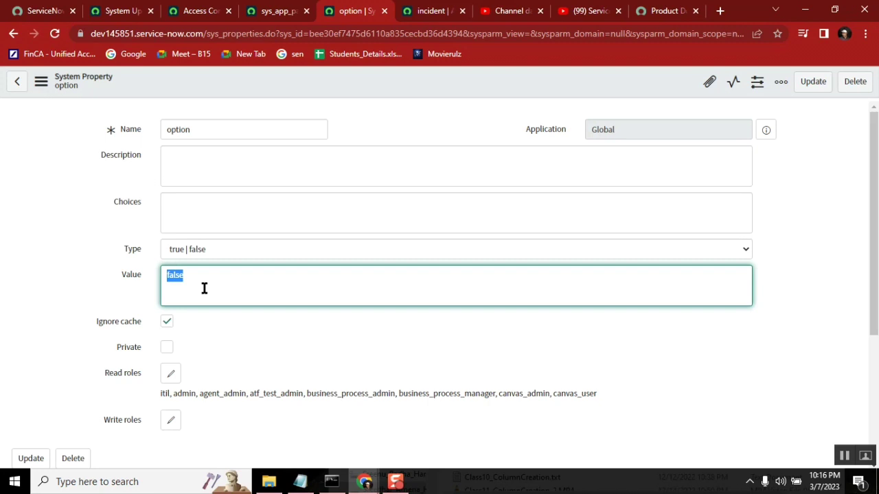
pyautogui.doubleClick(175, 393)
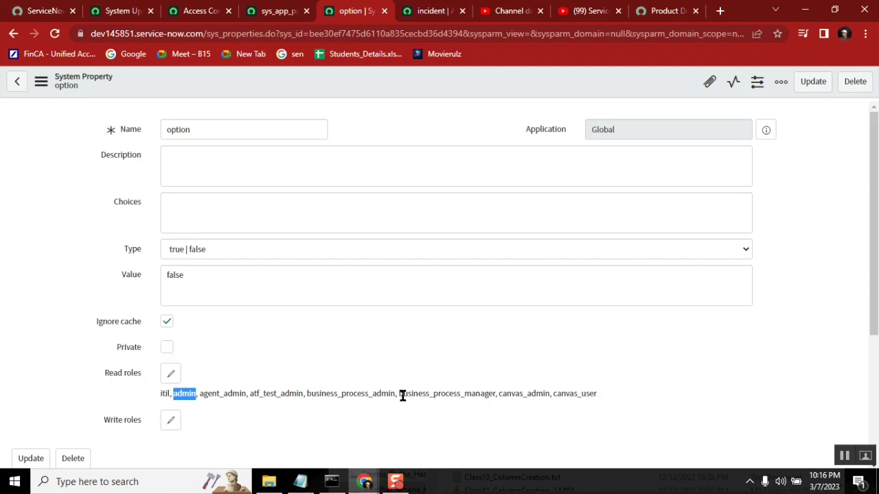
# - Add action_designer, activity_admin, activity_creator, actsub_admin, actsub_user and admin to the option property's write roles
pyautogui.click(170, 420)
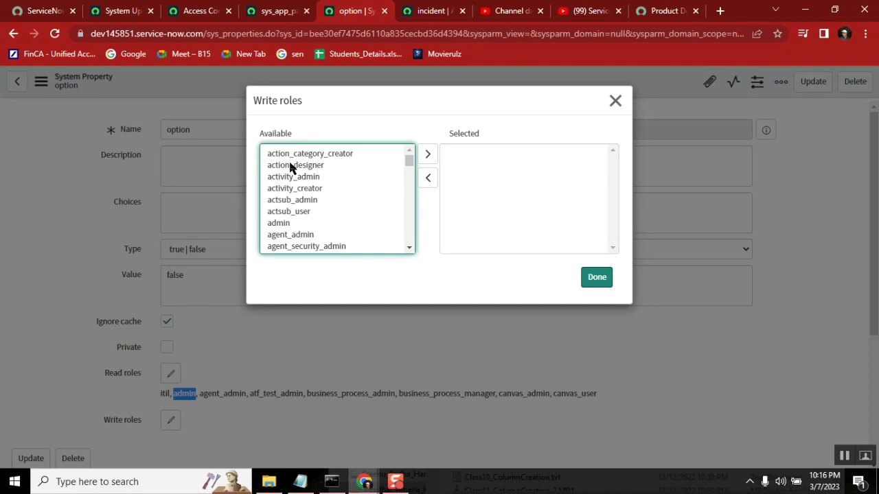
pyautogui.moveTo(290, 167); pyautogui.dragTo(287, 230)
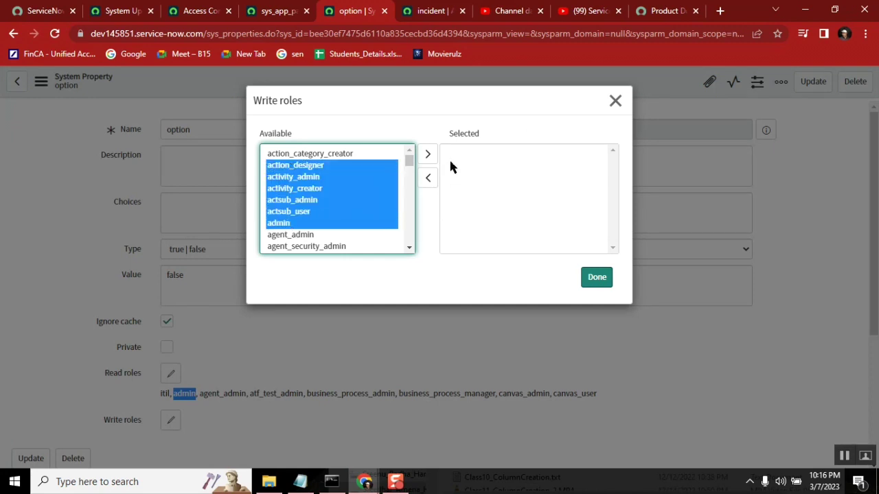
pyautogui.click(428, 154)
# - Add the impersonator role to the selected write roles
pyautogui.click(310, 188)
pyautogui.press('i')
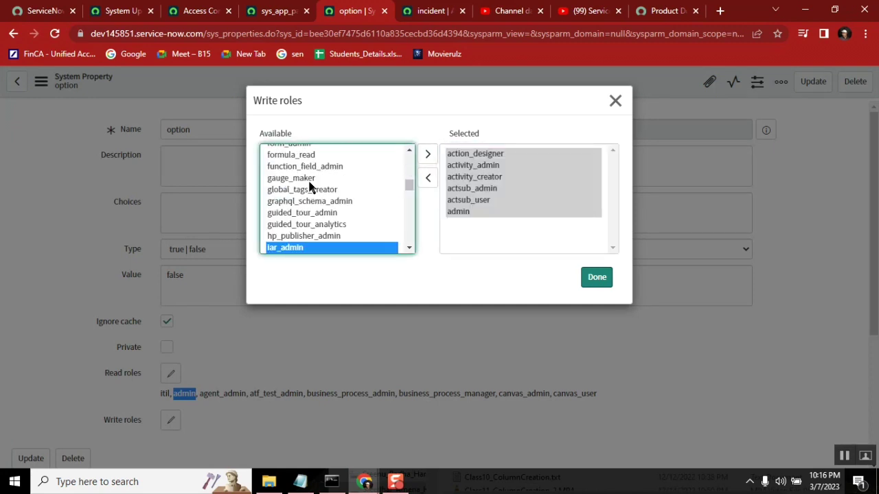
pyautogui.press('Down')
pyautogui.press('Down')
pyautogui.press('Down')
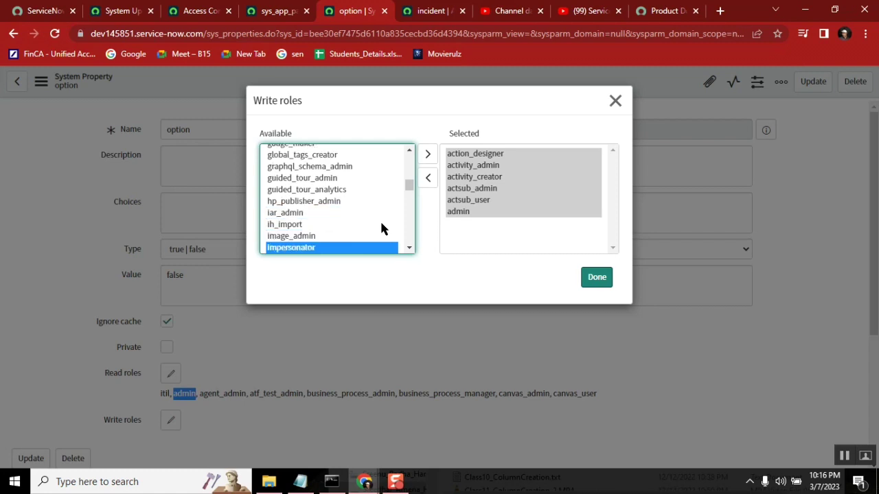
pyautogui.press('Right')
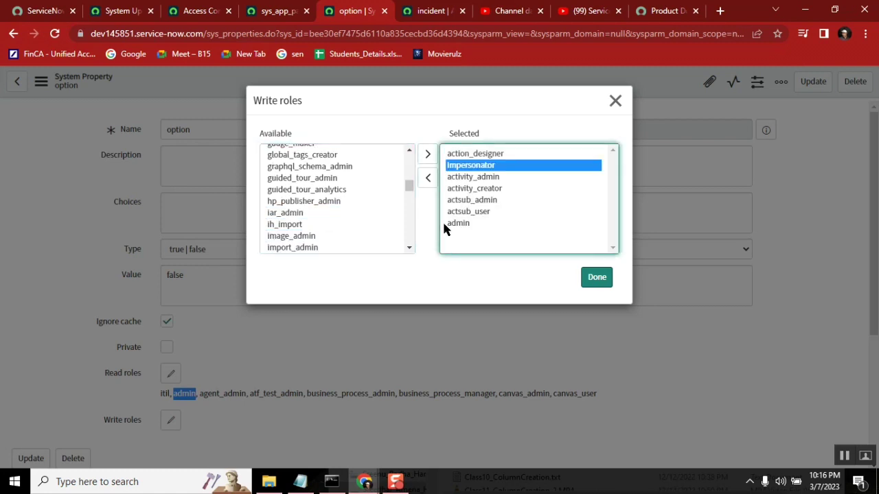
# - Add the itil role to the selected write roles and apply the role selection to the option property
pyautogui.click(285, 215)
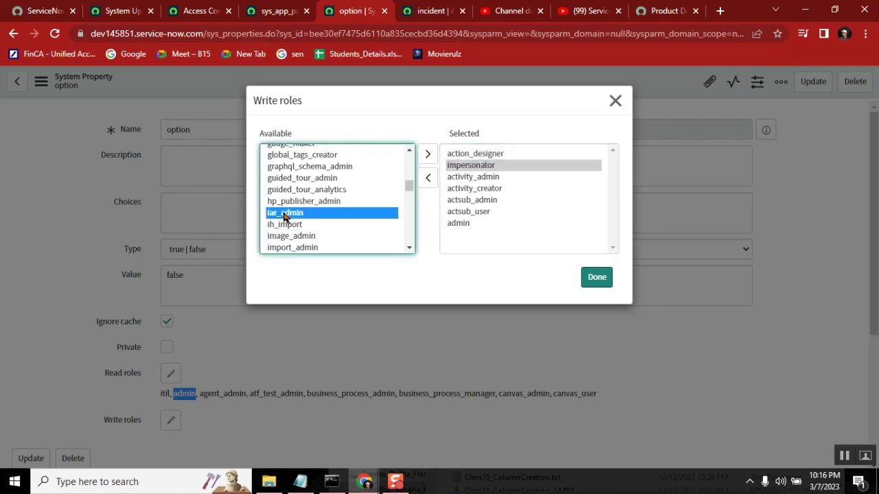
pyautogui.write('itil')
pyautogui.click(427, 154)
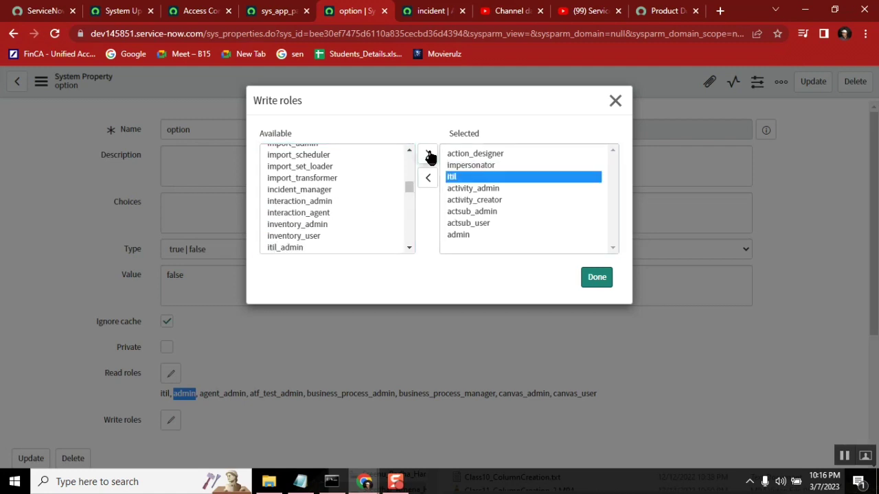
pyautogui.click(597, 277)
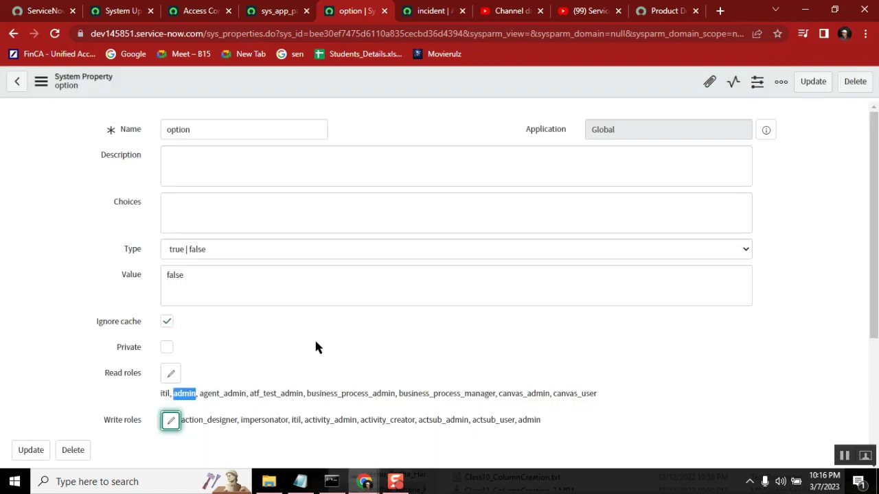
# - Review the option property's write roles list and its value
pyautogui.moveTo(541, 421); pyautogui.dragTo(186, 417)
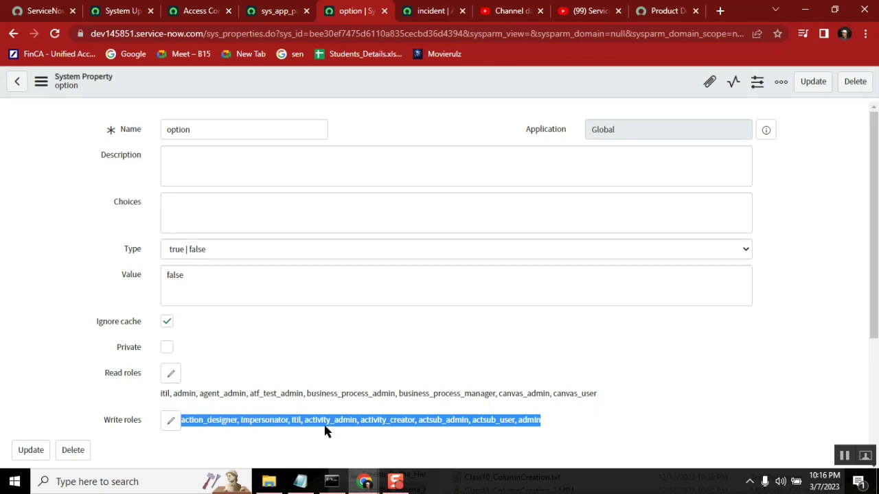
pyautogui.doubleClick(170, 277)
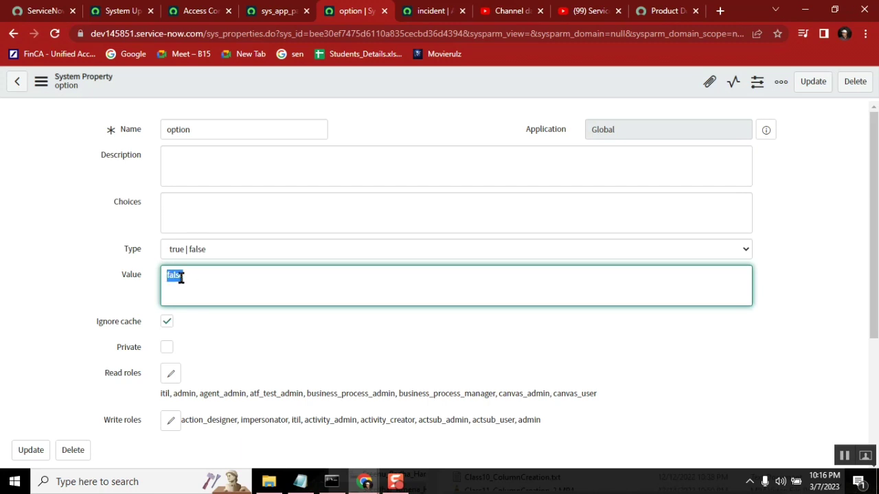
pyautogui.click(209, 279)
pyautogui.doubleClick(174, 274)
# - Check the Option: true or false note in Notepad and switch to the ServiceNow ACL Part 1 video on YouTube
pyautogui.click(300, 481)
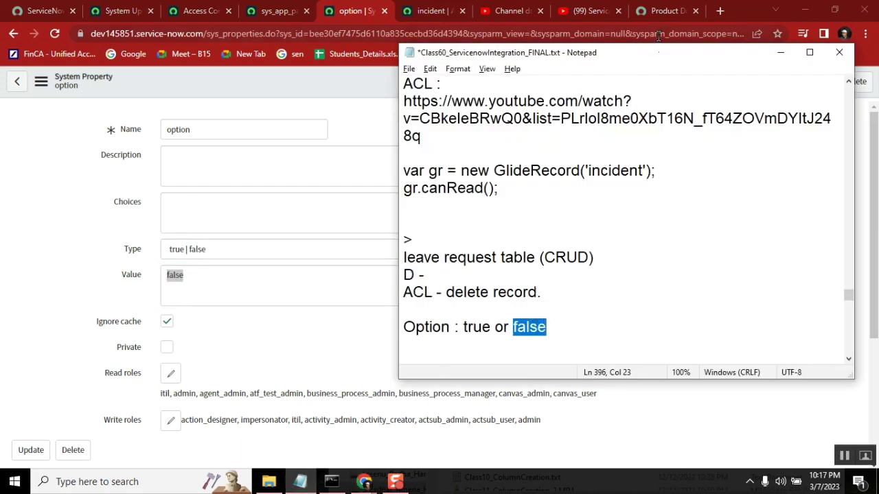
pyautogui.click(589, 11)
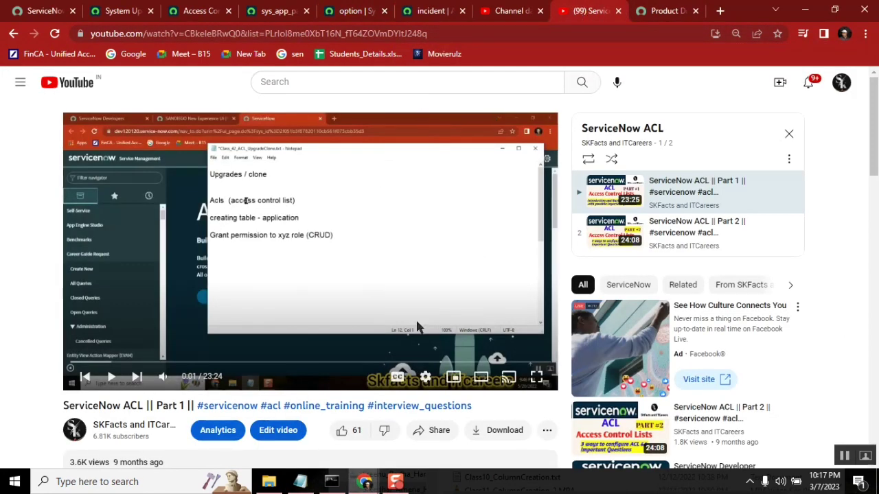